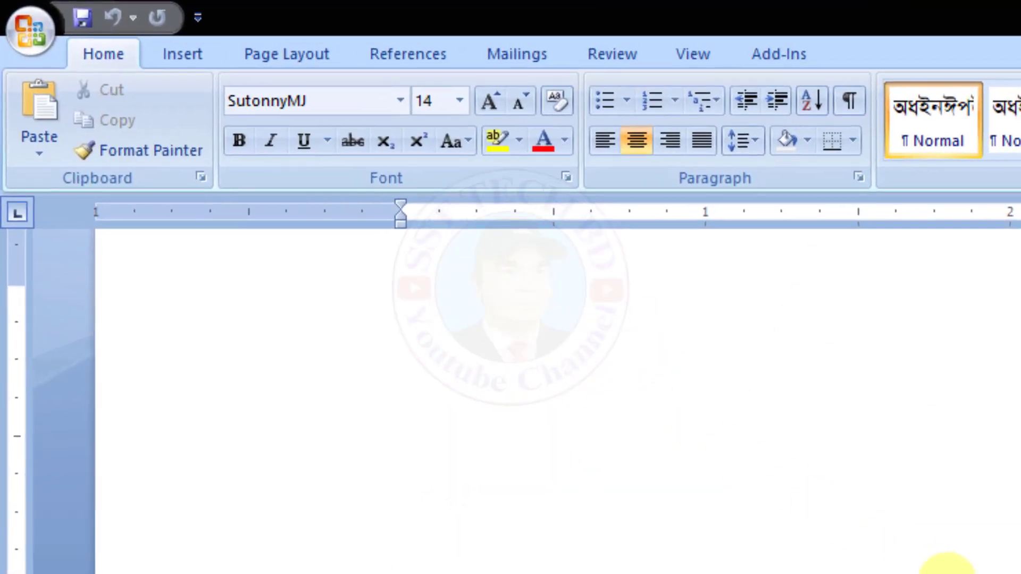
- Insert a new 6.5" by 3.9" drawing canvas into the blank document
{"action": "left_click", "coordinate": [183, 56]}
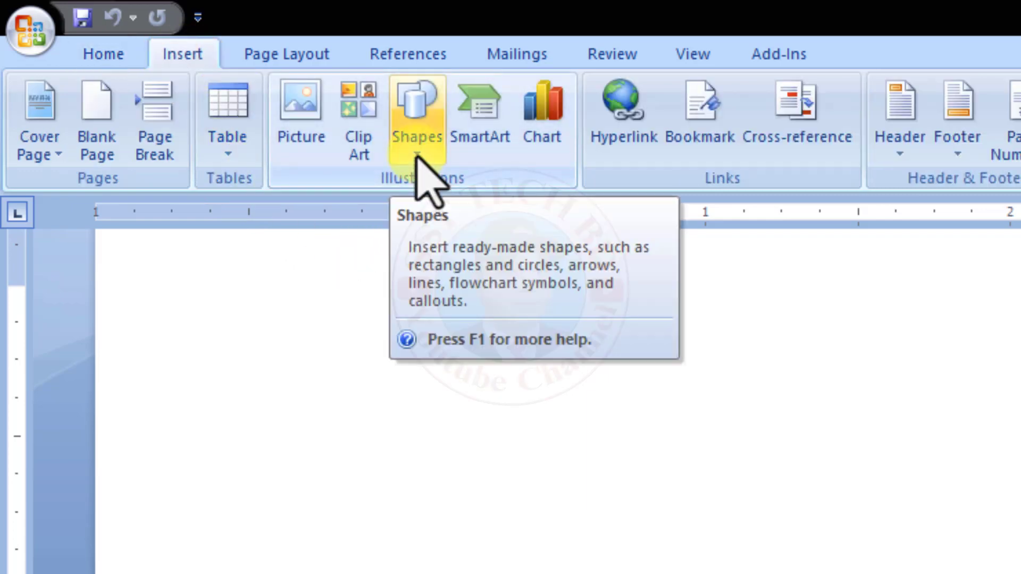
{"action": "left_click", "coordinate": [416, 151]}
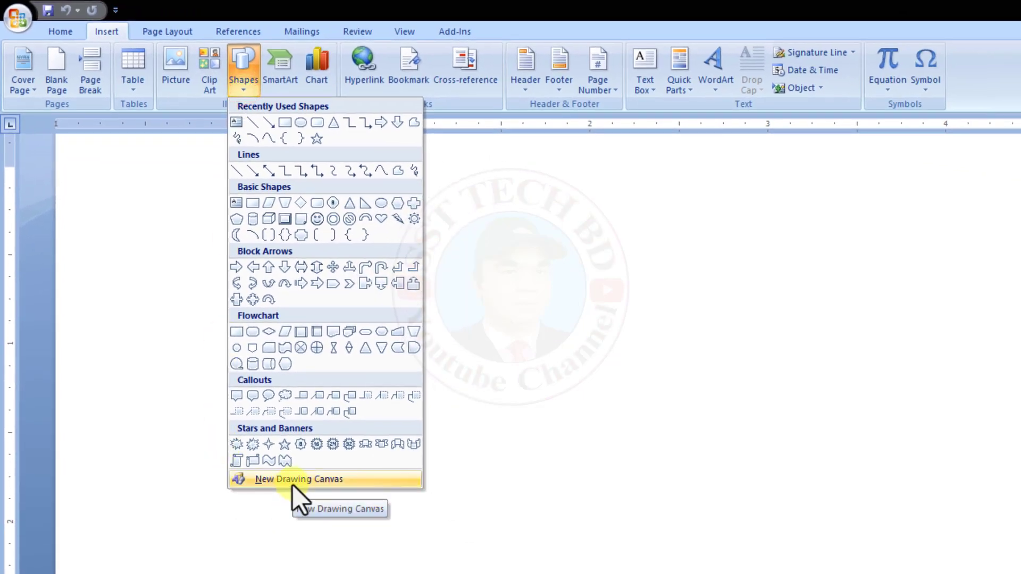
{"action": "left_click", "coordinate": [293, 481]}
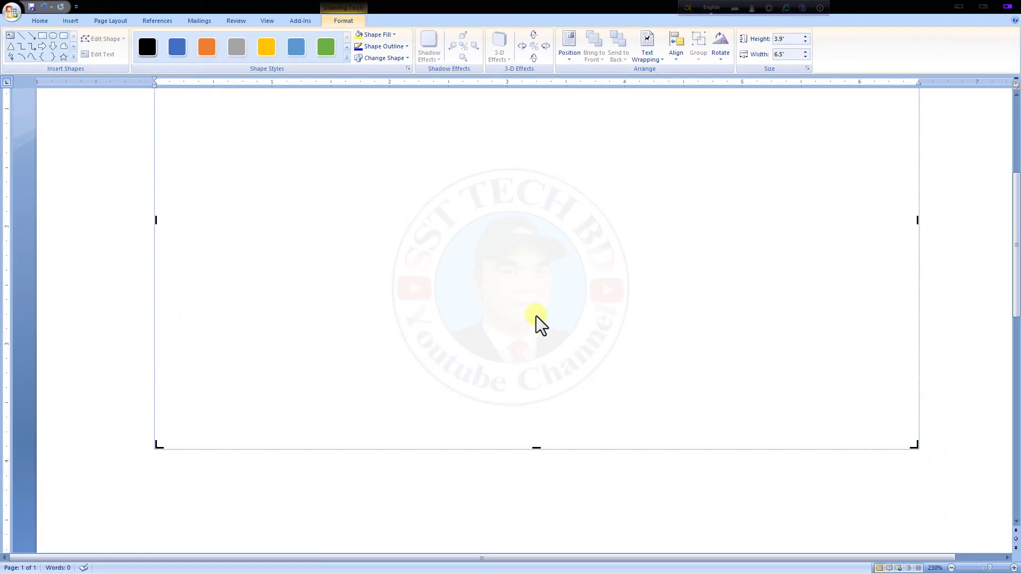
{"action": "scroll", "coordinate": [461, 178], "scroll_direction": "up", "scroll_amount": 3}
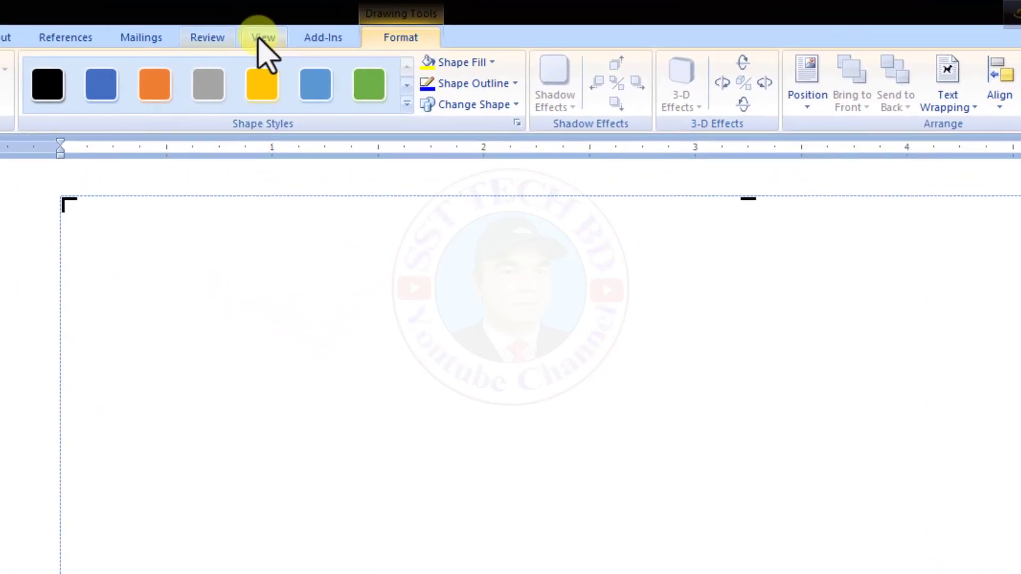
- Turn on gridlines from the View tab so they cover the page
{"action": "left_click", "coordinate": [265, 21]}
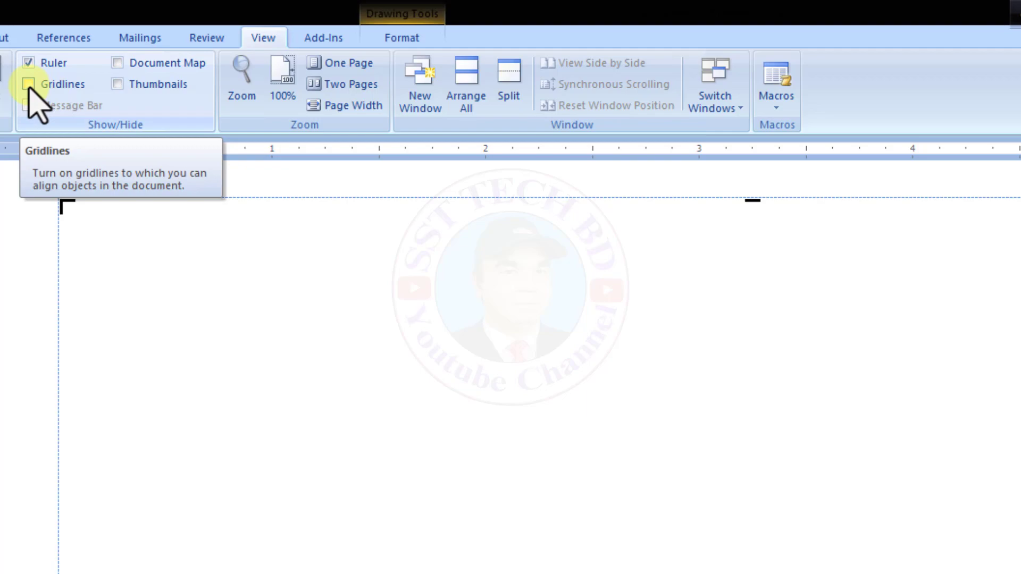
{"action": "left_click", "coordinate": [28, 84]}
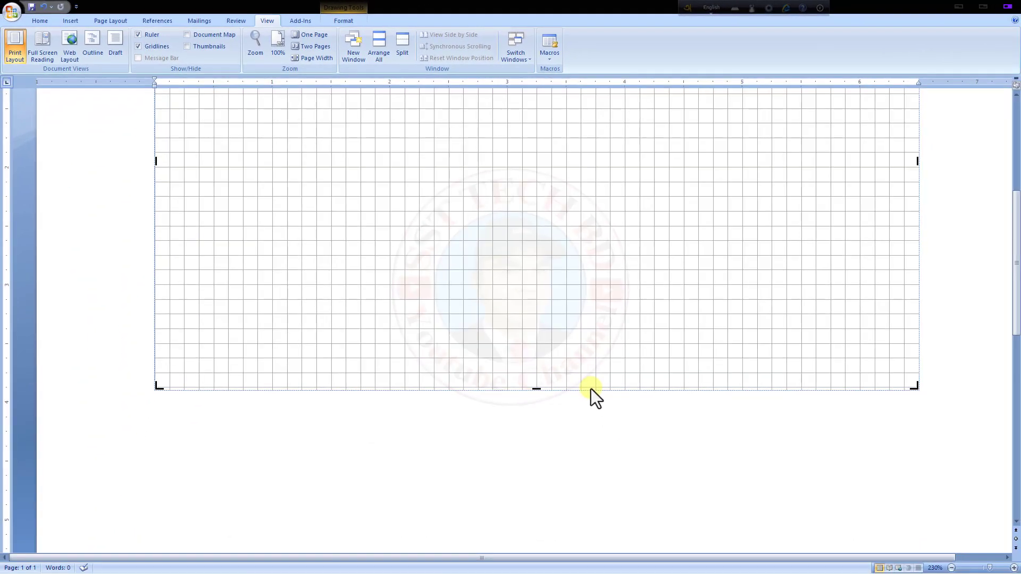
{"action": "scroll", "coordinate": [592, 390], "scroll_direction": "up", "scroll_amount": 3}
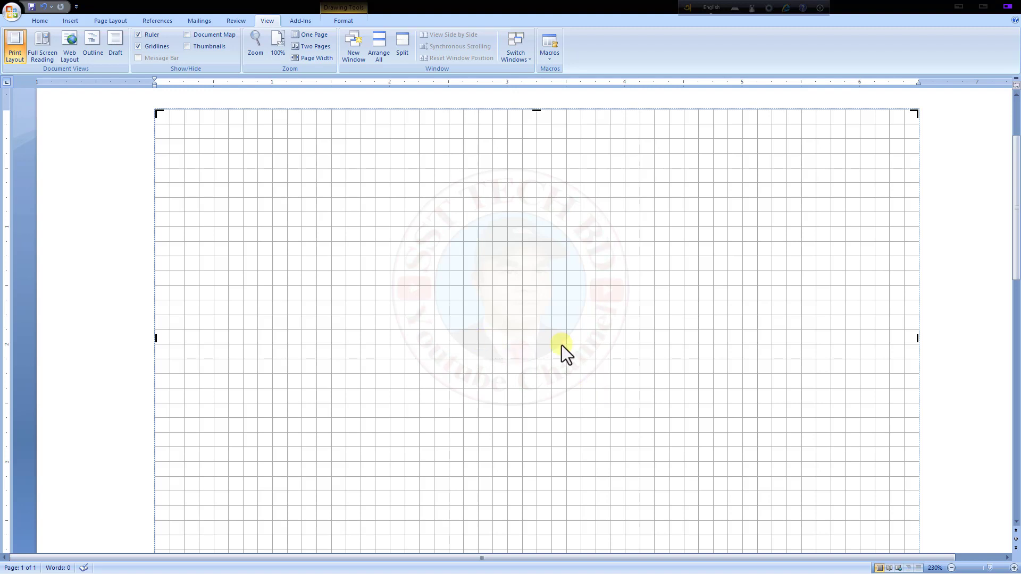
{"action": "scroll", "coordinate": [495, 363], "scroll_direction": "down", "scroll_amount": 1}
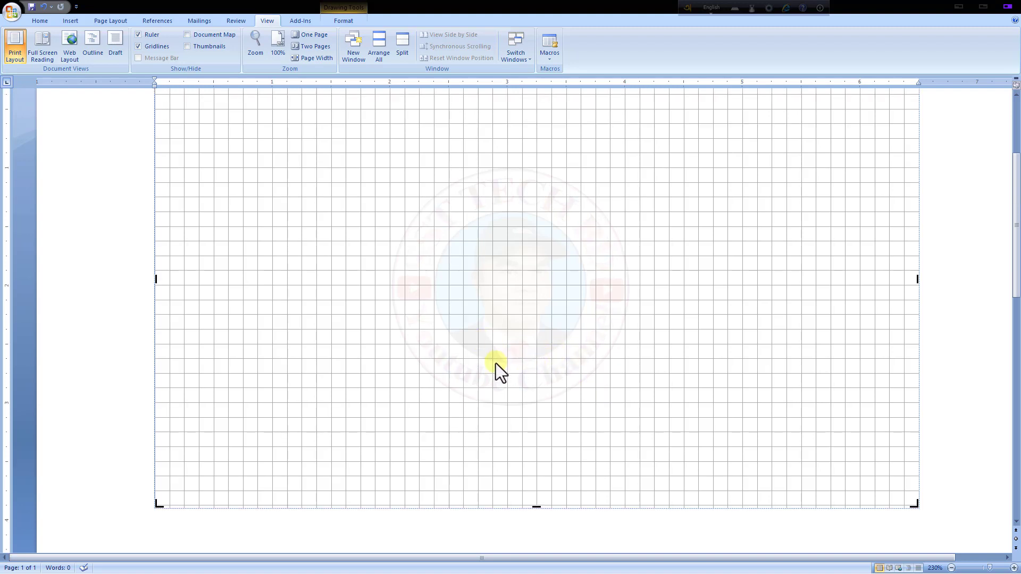
{"action": "scroll", "coordinate": [534, 381], "scroll_direction": "up", "scroll_amount": 1}
{"action": "scroll", "coordinate": [534, 381], "scroll_direction": "up", "scroll_amount": 1}
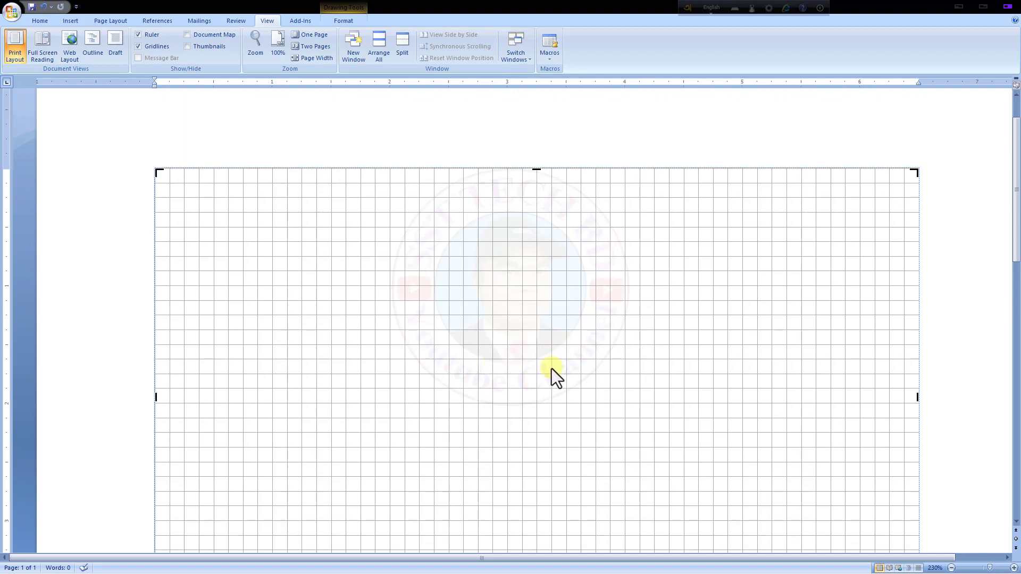
{"action": "scroll", "coordinate": [537, 417], "scroll_direction": "down", "scroll_amount": 1}
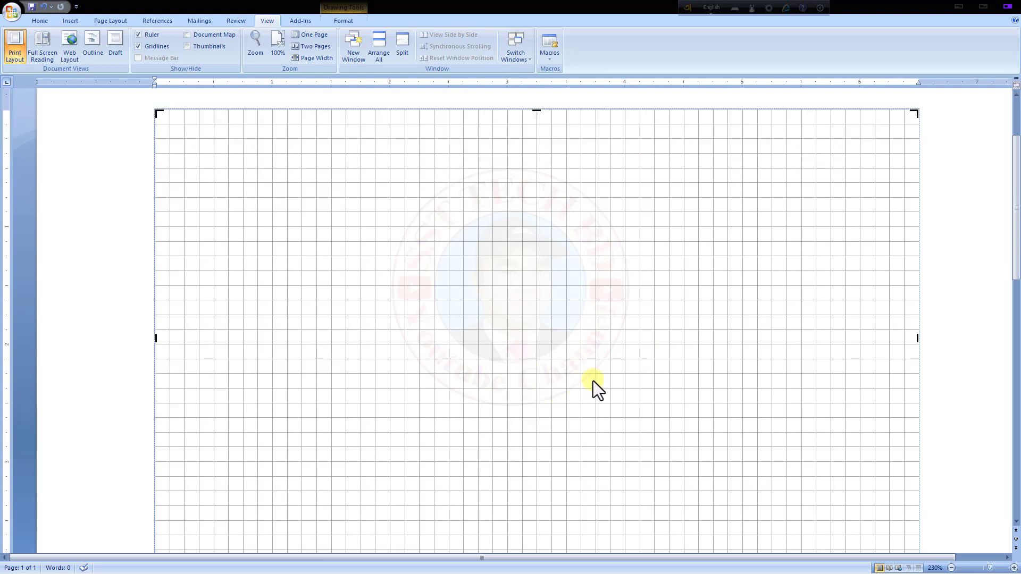
{"action": "scroll", "coordinate": [592, 381], "scroll_direction": "down", "scroll_amount": 1}
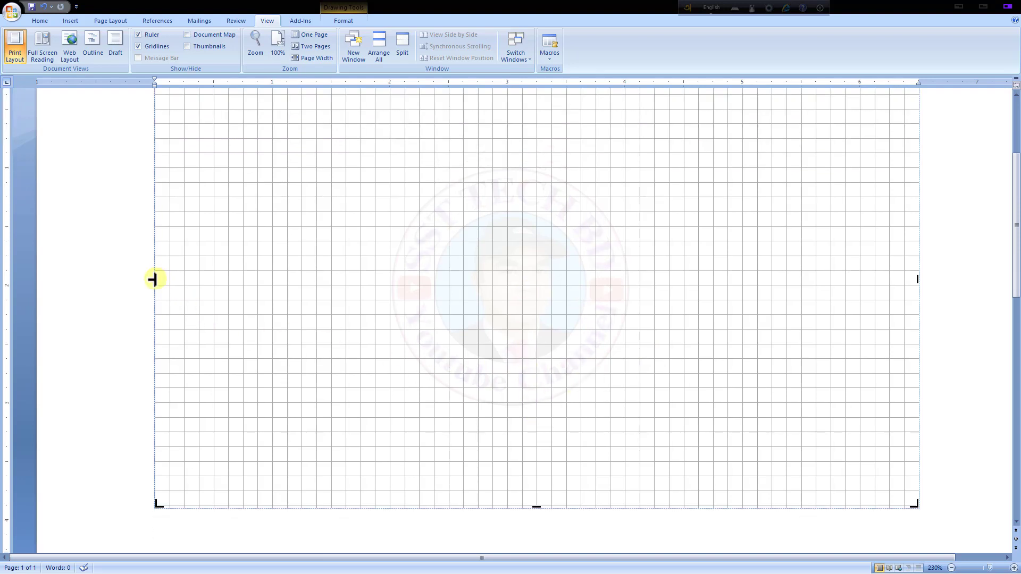
- Drag the canvas sides and bottom inward into a 3.88" by 3.88" square
{"action": "left_click_drag", "start_coordinate": [154, 279], "coordinate": [331, 280]}
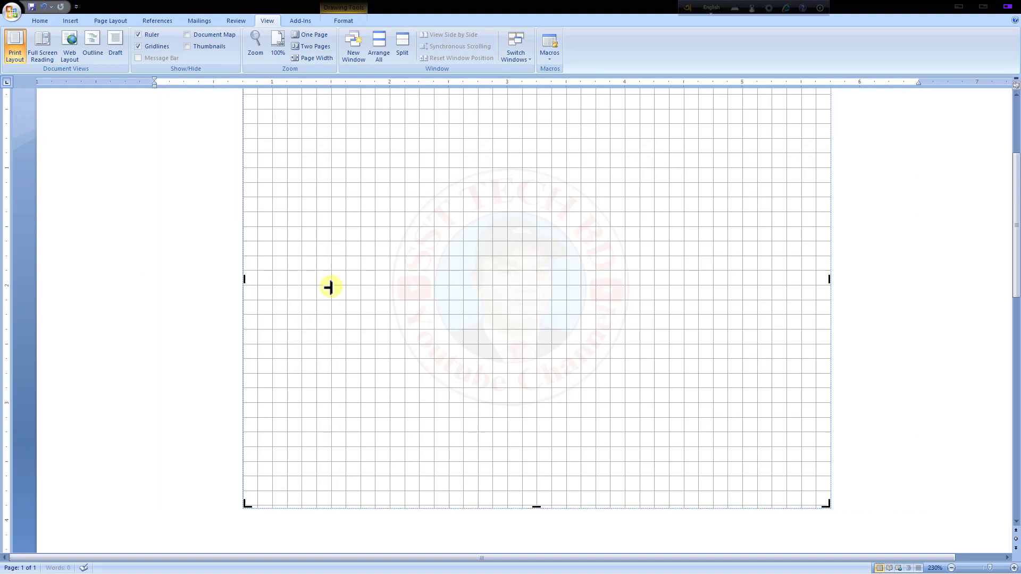
{"action": "left_click_drag", "start_coordinate": [828, 279], "coordinate": [697, 281]}
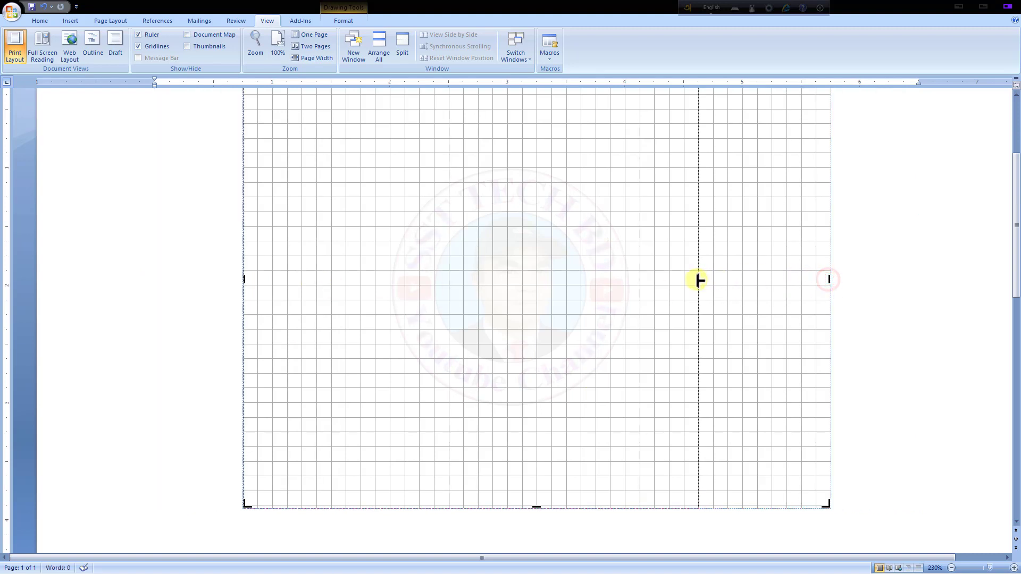
{"action": "scroll", "coordinate": [717, 343], "scroll_direction": "up", "scroll_amount": 1}
{"action": "scroll", "coordinate": [698, 353], "scroll_direction": "up", "scroll_amount": 1}
{"action": "scroll", "coordinate": [612, 404], "scroll_direction": "down", "scroll_amount": 3}
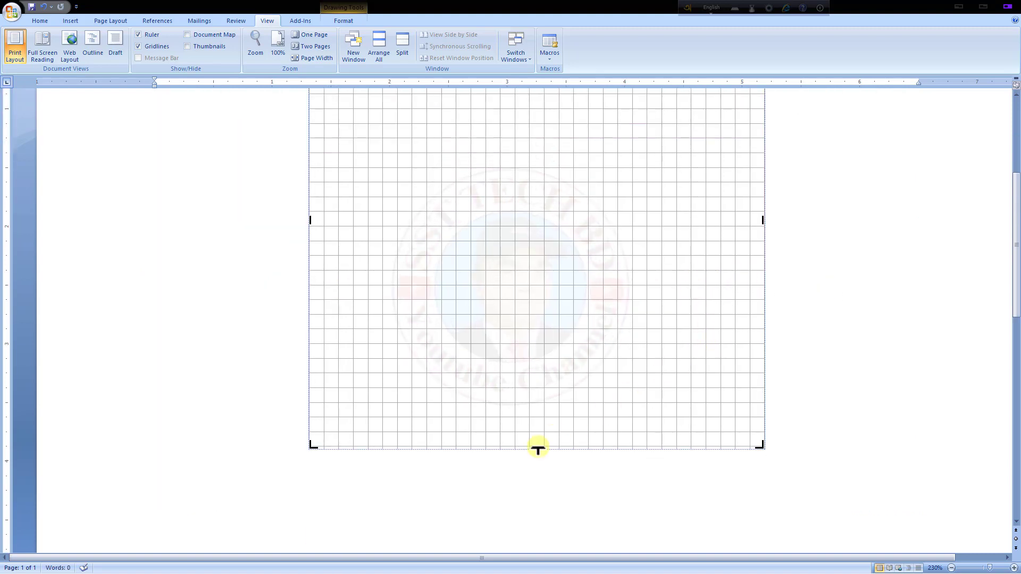
{"action": "left_click_drag", "start_coordinate": [538, 448], "coordinate": [533, 392]}
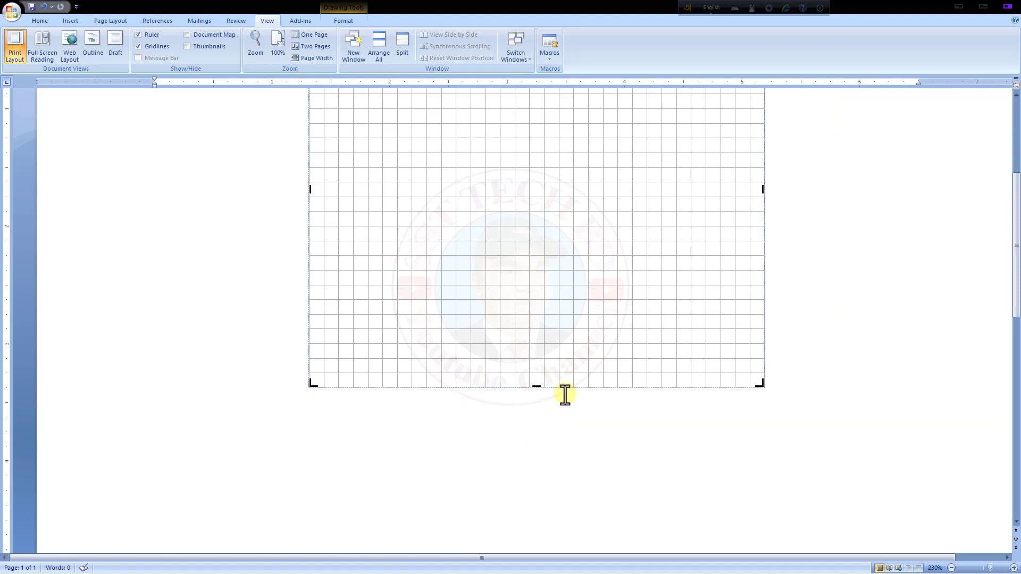
{"action": "scroll", "coordinate": [566, 396], "scroll_direction": "up", "scroll_amount": 2}
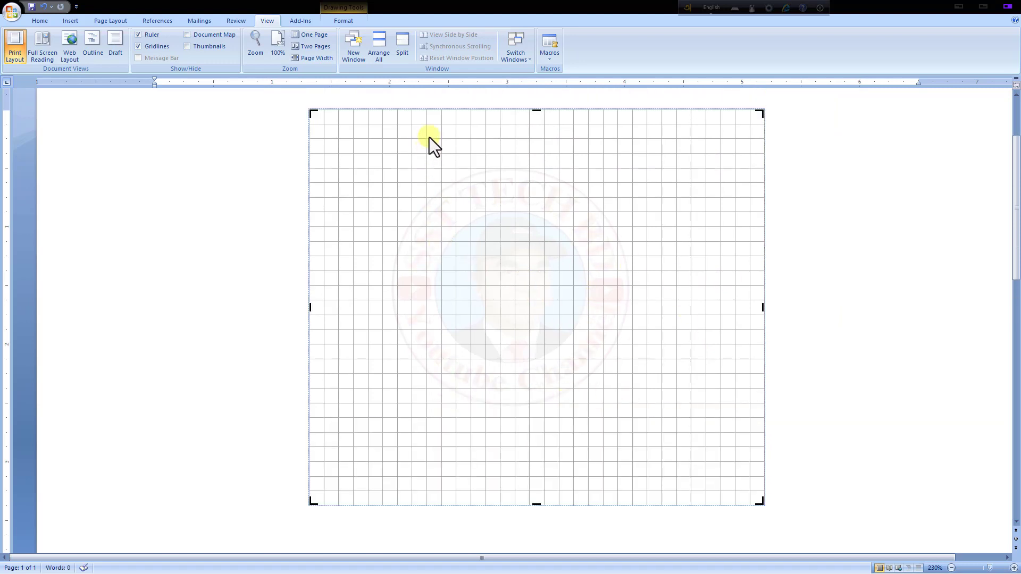
{"action": "double_click", "coordinate": [436, 108]}
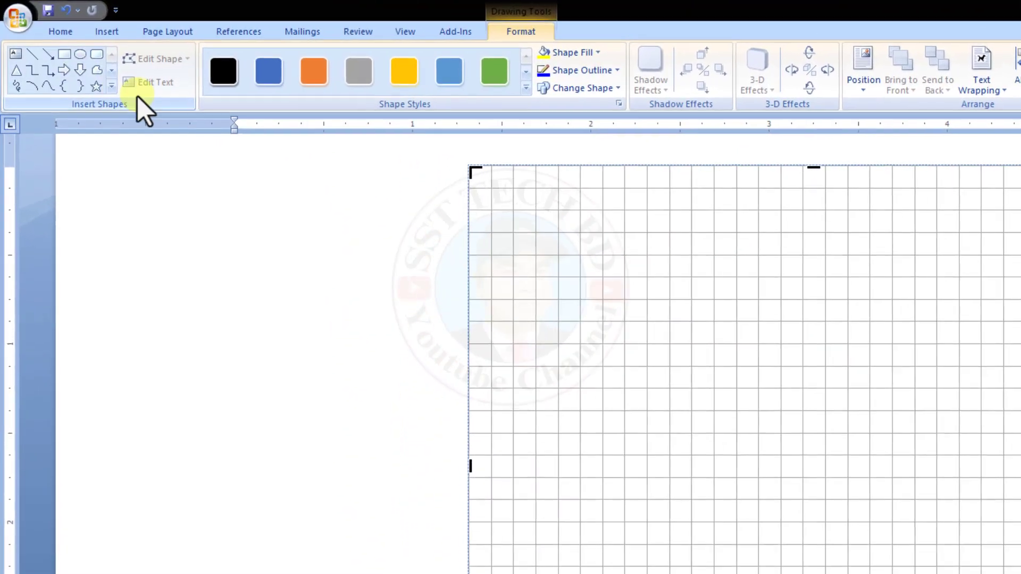
- Draw a 2.5" circle with the Oval shape and move it up and left on the canvas
{"action": "left_click", "coordinate": [105, 32]}
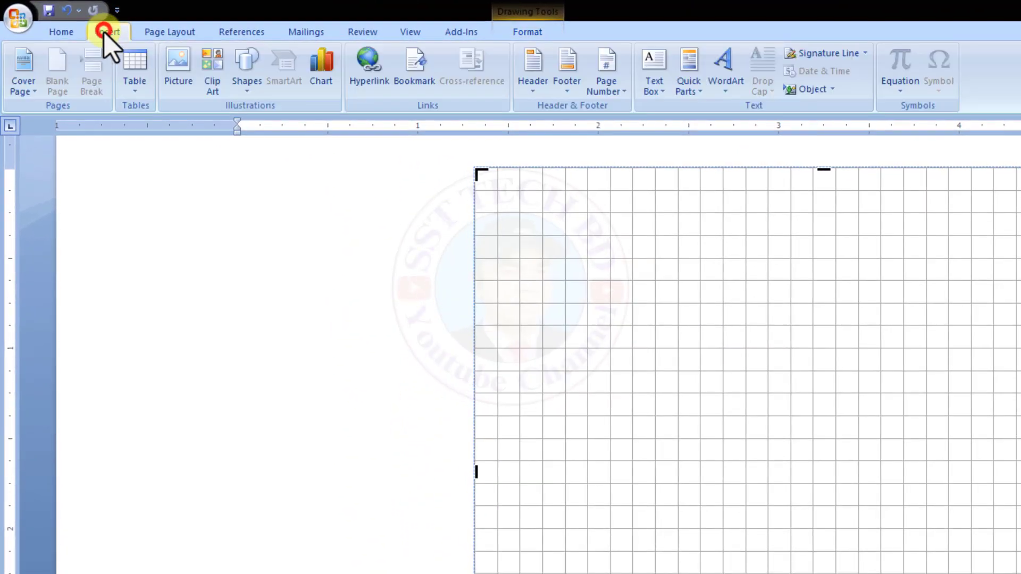
{"action": "left_click", "coordinate": [247, 90]}
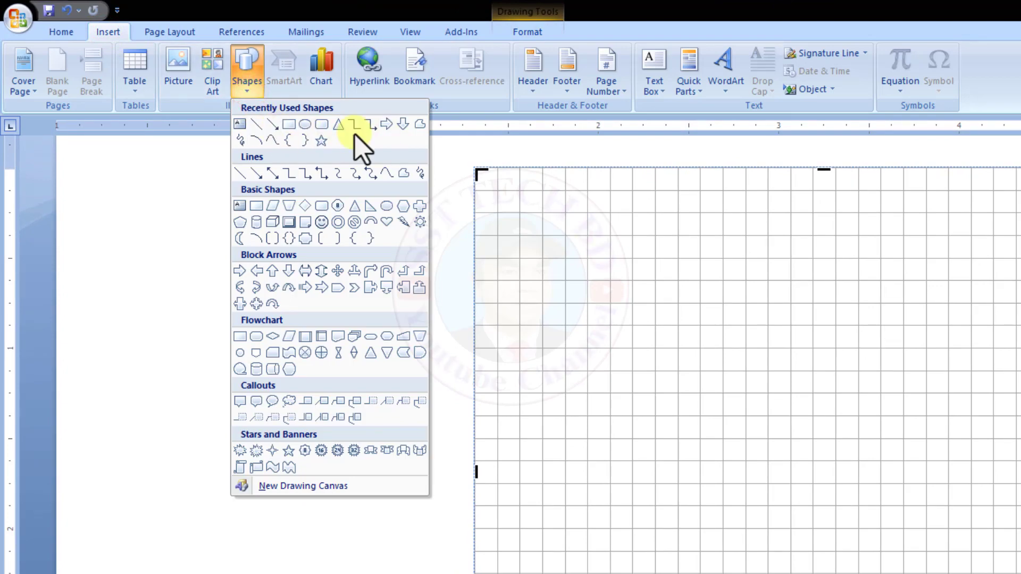
{"action": "left_click", "coordinate": [304, 125]}
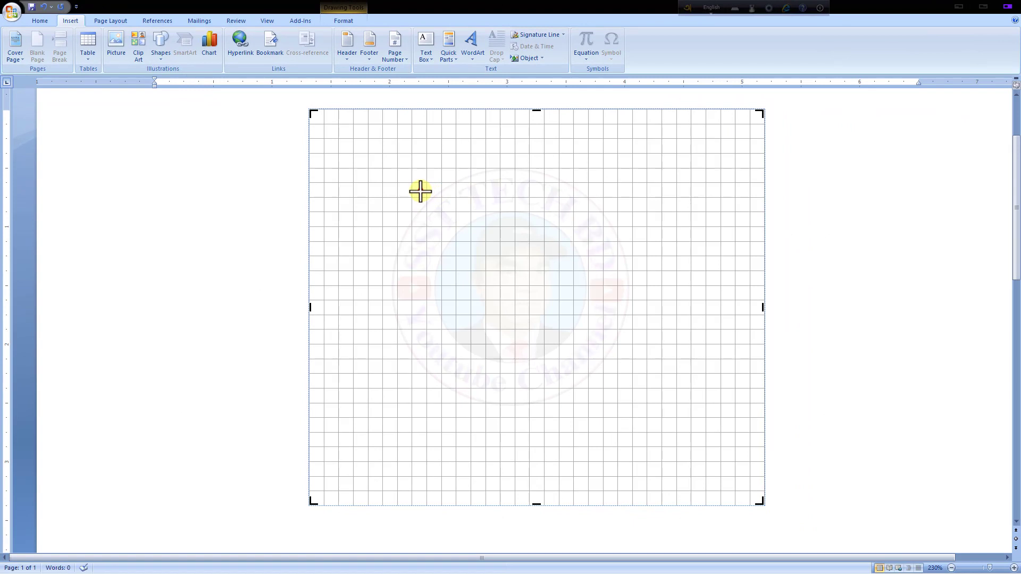
{"action": "left_click_drag", "start_coordinate": [421, 191], "coordinate": [716, 479]}
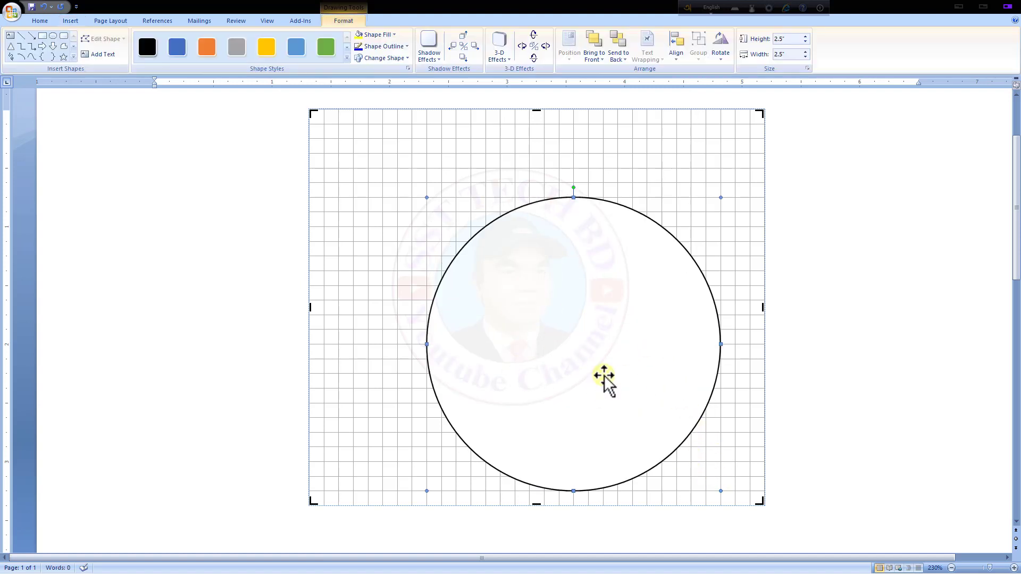
{"action": "left_click_drag", "start_coordinate": [604, 375], "coordinate": [566, 334]}
{"action": "left_click_drag", "start_coordinate": [572, 293], "coordinate": [551, 304]}
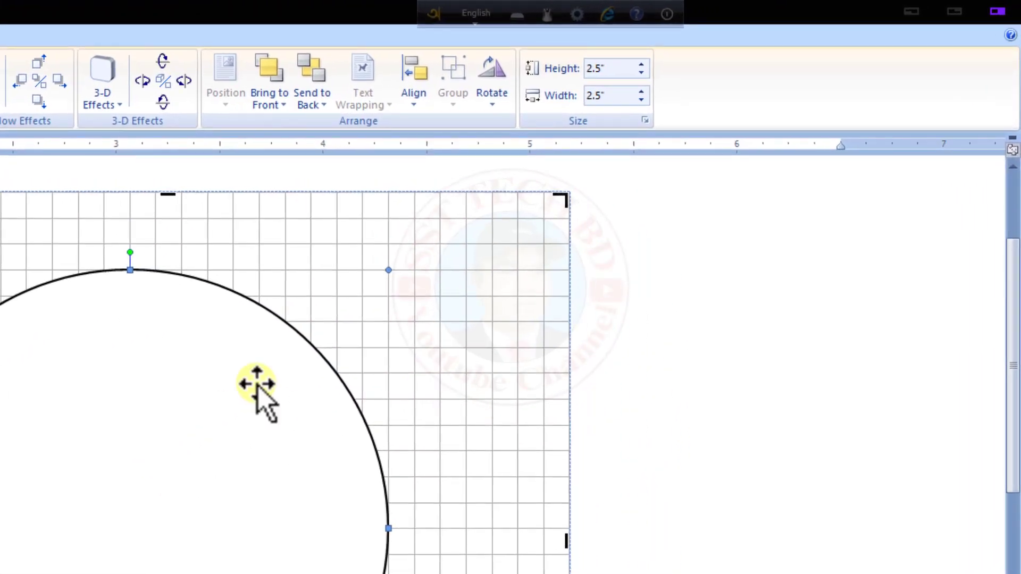
- Align the 2.5" circle to the horizontal centre of the canvas, keeping it selected
{"action": "left_click", "coordinate": [412, 98]}
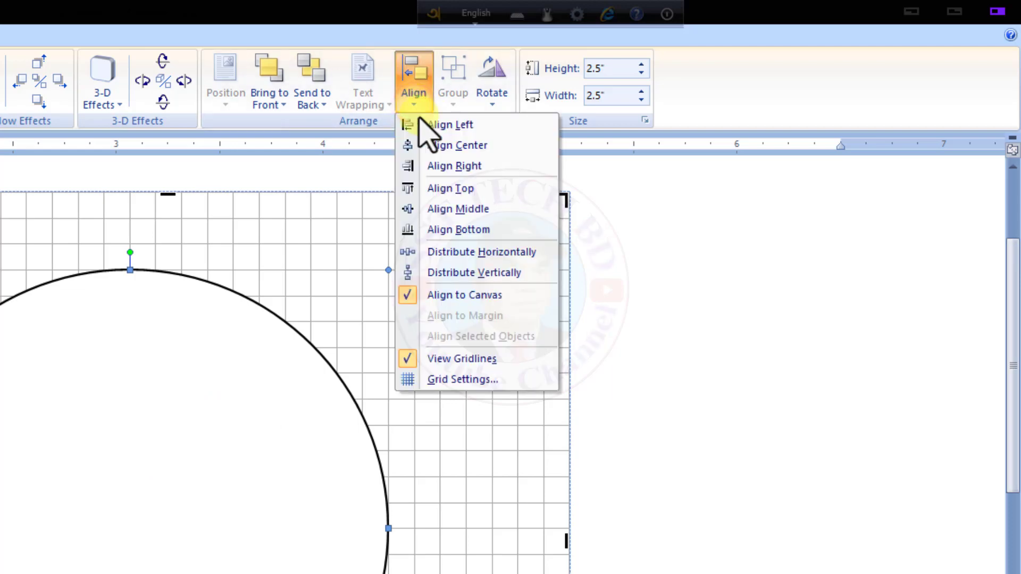
{"action": "left_click", "coordinate": [420, 145]}
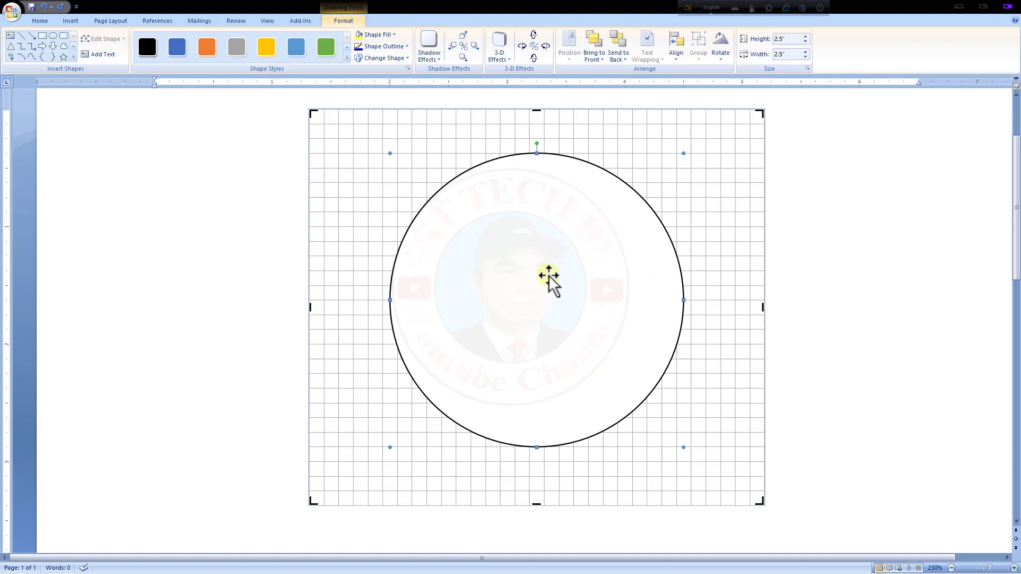
{"action": "left_click", "coordinate": [582, 335]}
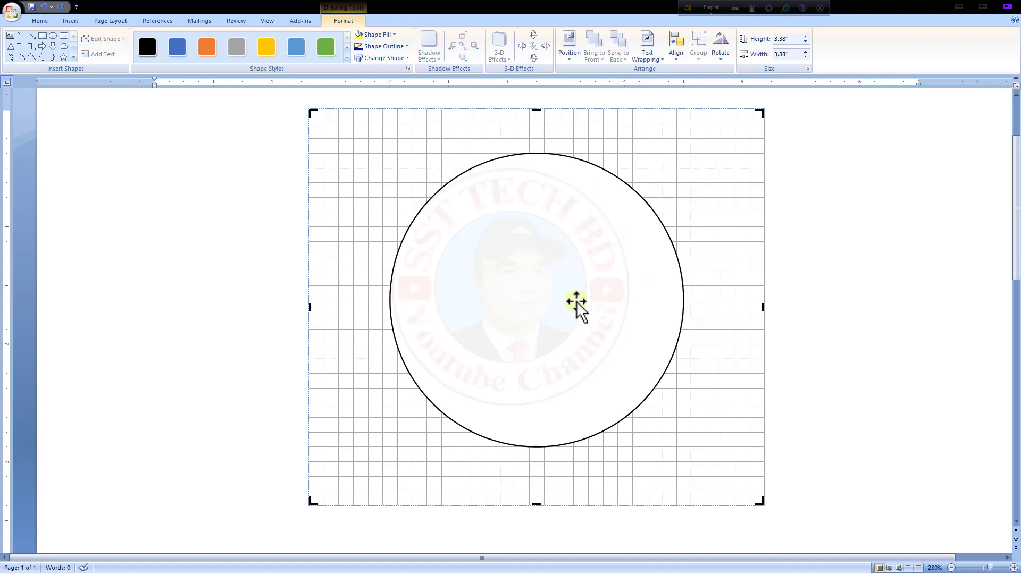
{"action": "left_click", "coordinate": [511, 222]}
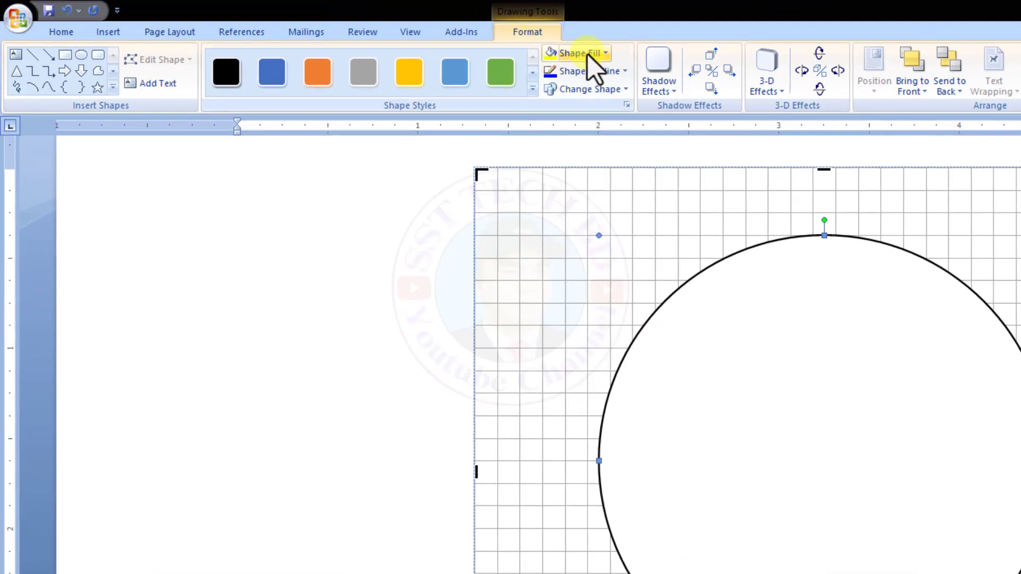
- Set the circle's Shape Fill to No Fill, leaving only its black outline
{"action": "left_click", "coordinate": [601, 54]}
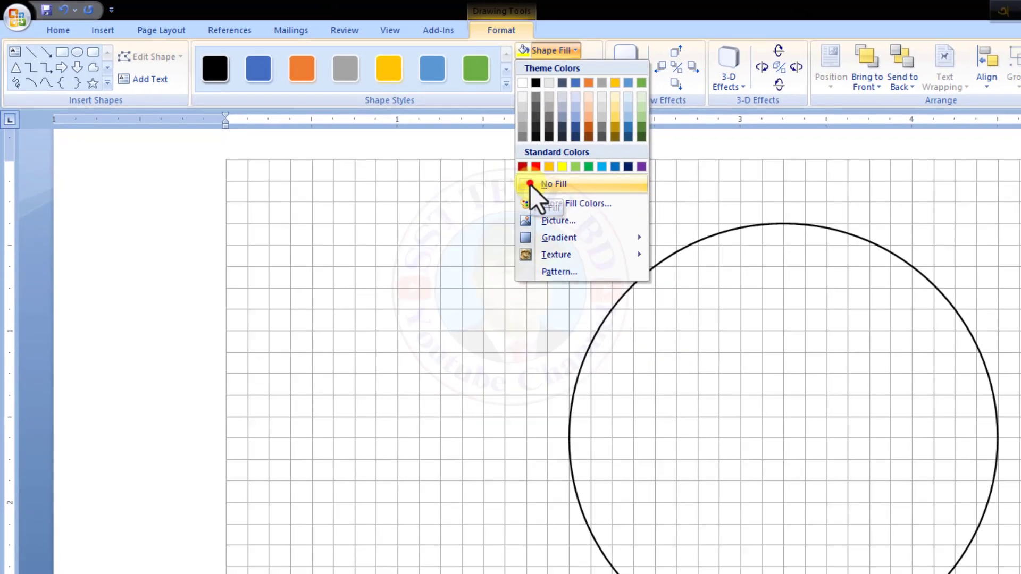
{"action": "left_click", "coordinate": [563, 194]}
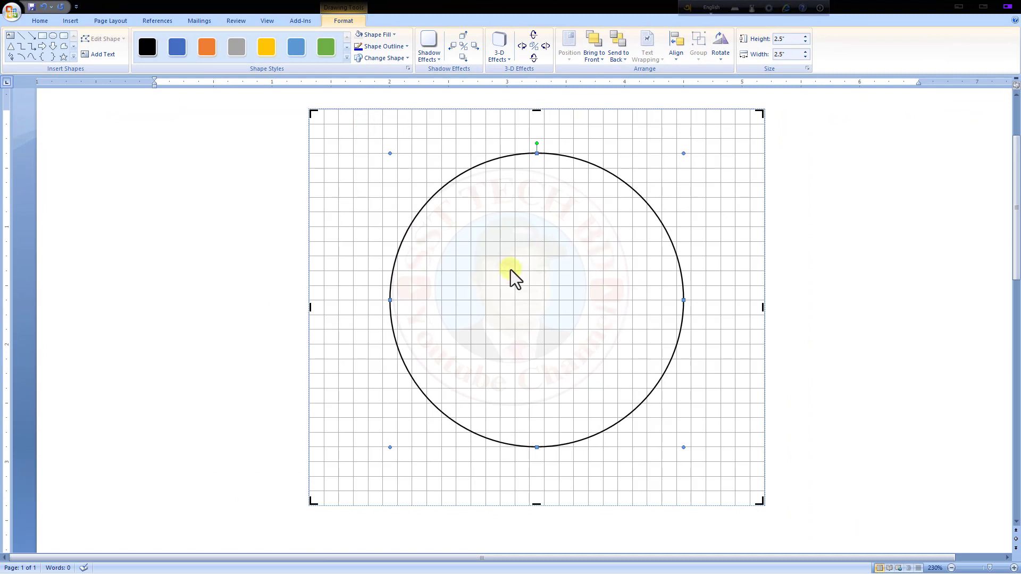
{"action": "left_click", "coordinate": [378, 37]}
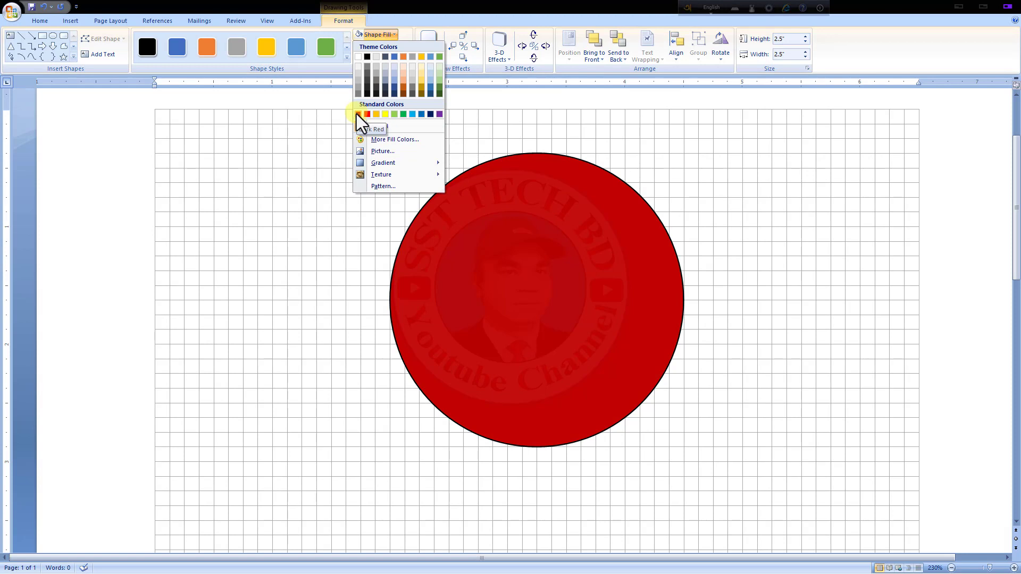
{"action": "left_click", "coordinate": [361, 126]}
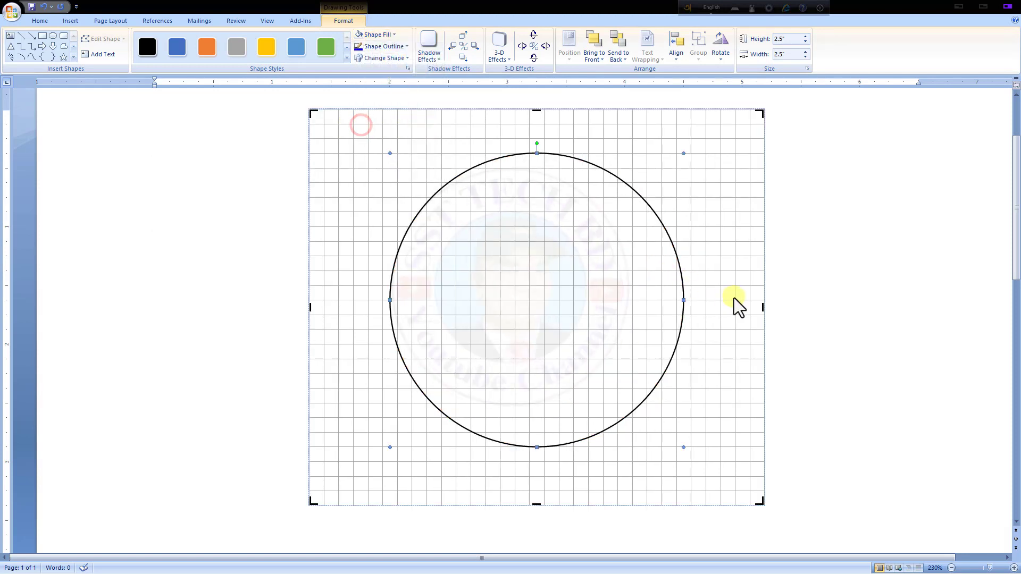
{"action": "left_click", "coordinate": [577, 176]}
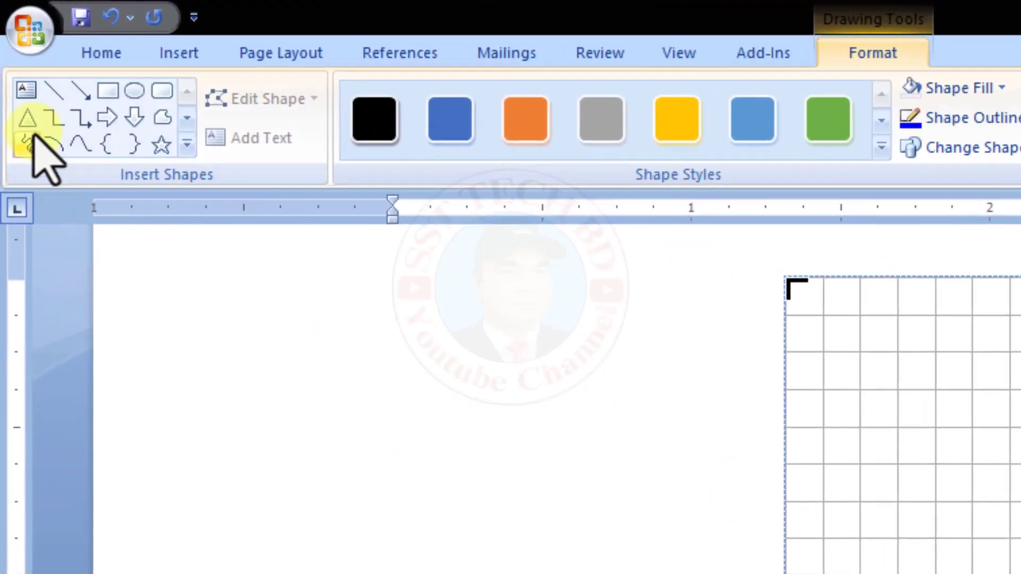
- Draw a chord from the circle's top to its lower-left edge and duplicate it with Ctrl+D
{"action": "left_click", "coordinate": [56, 90]}
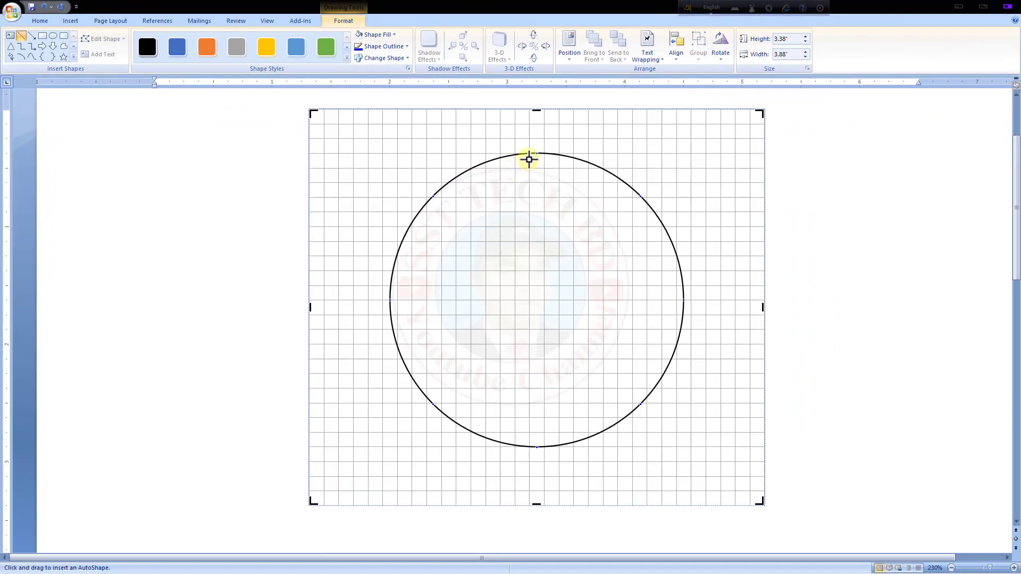
{"action": "left_click_drag", "start_coordinate": [537, 154], "coordinate": [391, 300]}
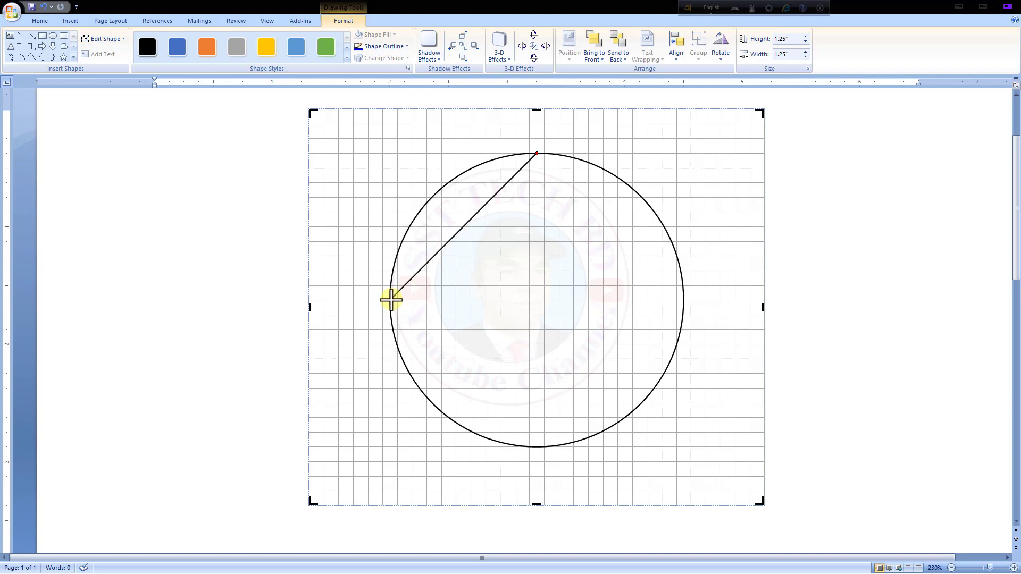
{"action": "key", "text": "alt"}
{"action": "left_click", "coordinate": [390, 299]}
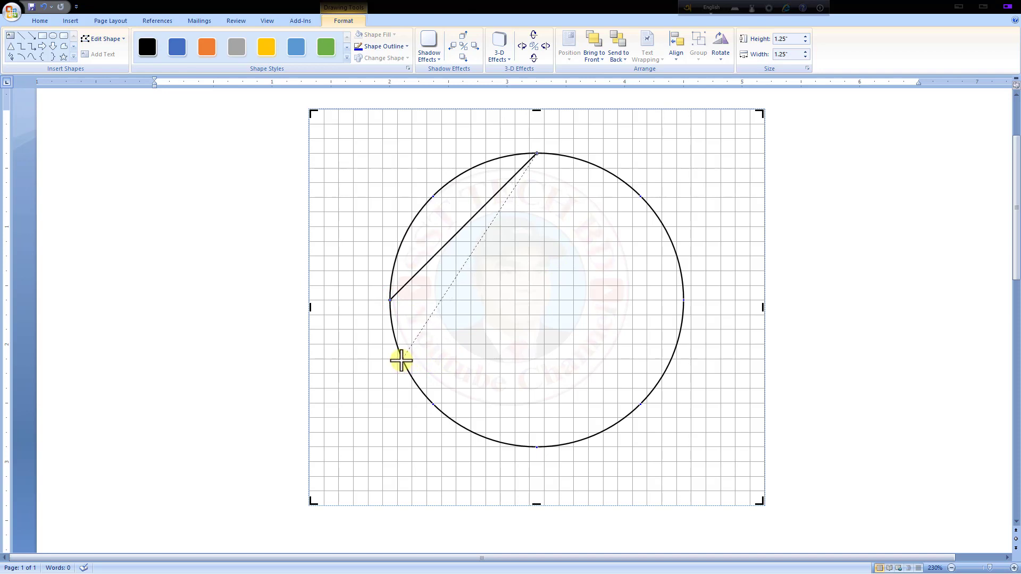
{"action": "left_click_drag", "start_coordinate": [401, 360], "coordinate": [401, 361]}
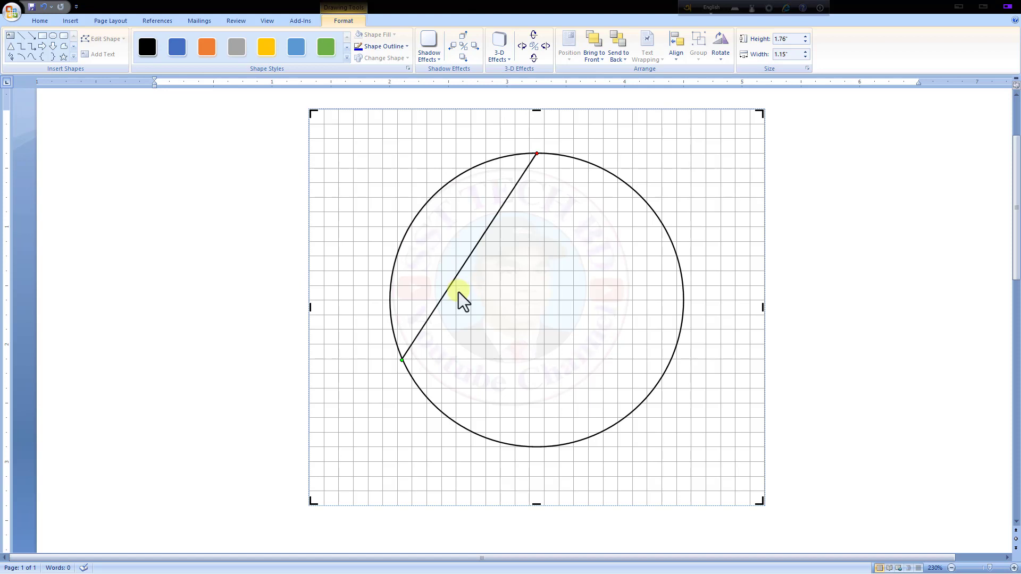
{"action": "key", "text": "ctrl+d"}
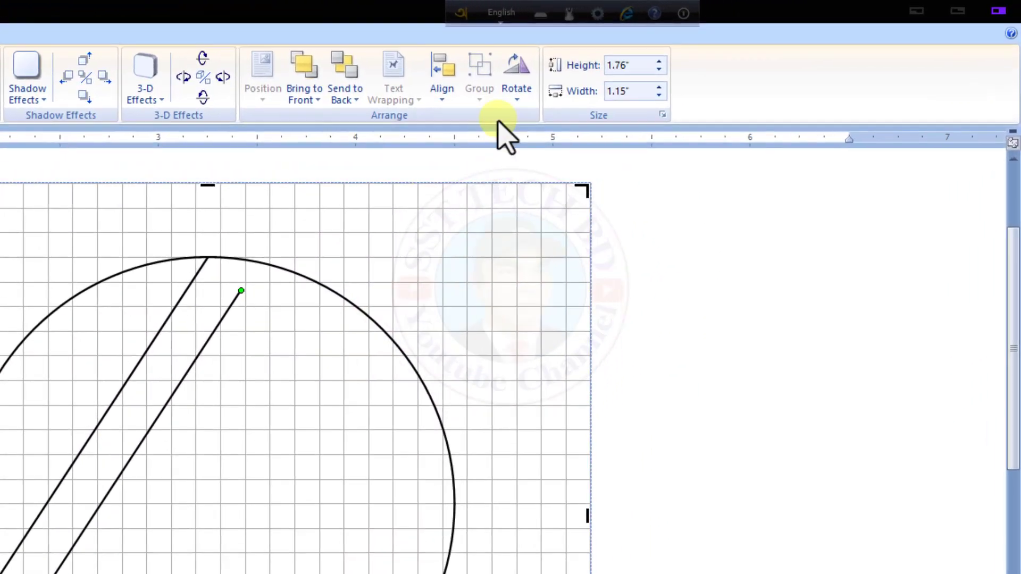
- Flip the copied line vertically and place it from the circle's top to its lower right
{"action": "left_click", "coordinate": [514, 98]}
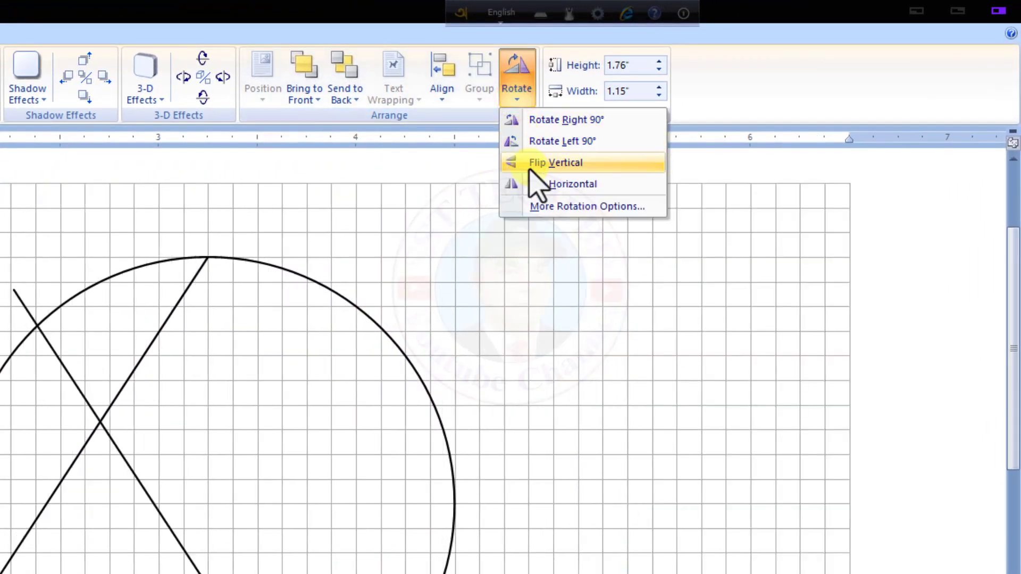
{"action": "left_click", "coordinate": [529, 163]}
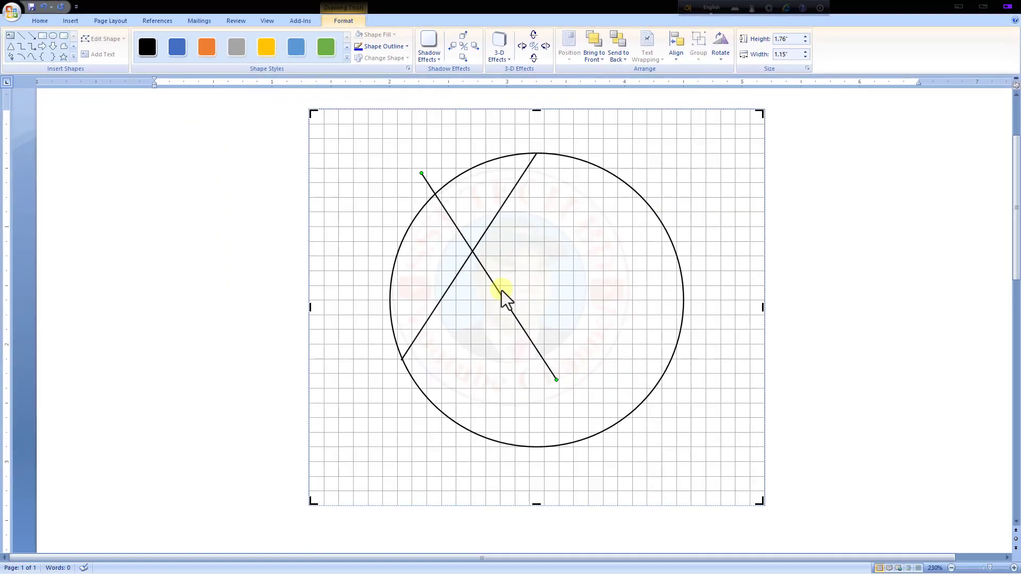
{"action": "left_click_drag", "start_coordinate": [496, 289], "coordinate": [604, 265]}
{"action": "left_click_drag", "start_coordinate": [614, 265], "coordinate": [613, 268]}
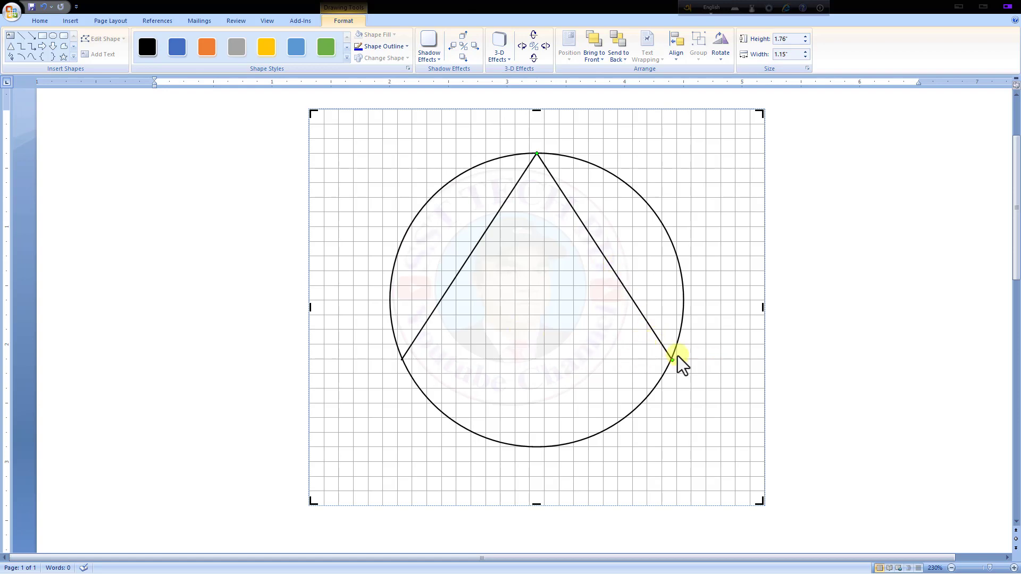
{"action": "left_click", "coordinate": [684, 361]}
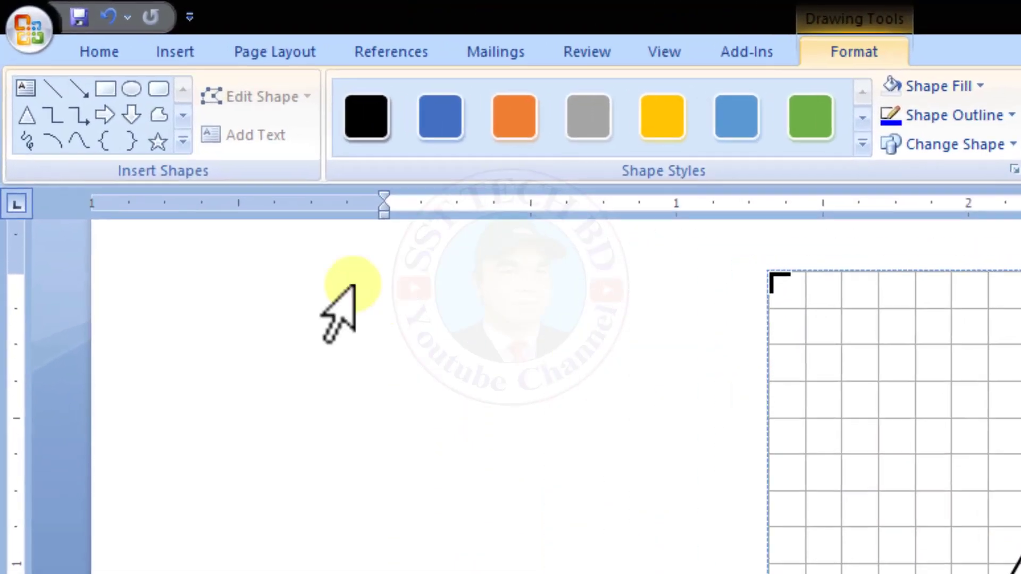
- Draw a vertical arrow down from the circle's top, adjusting its height to end past the centre
{"action": "left_click", "coordinate": [80, 93]}
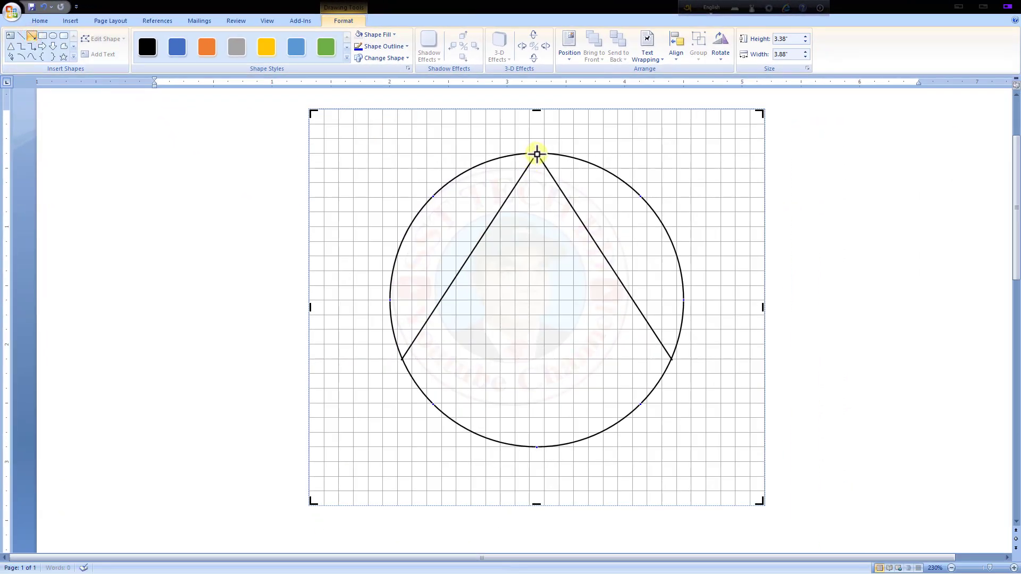
{"action": "left_click_drag", "start_coordinate": [537, 153], "coordinate": [537, 447]}
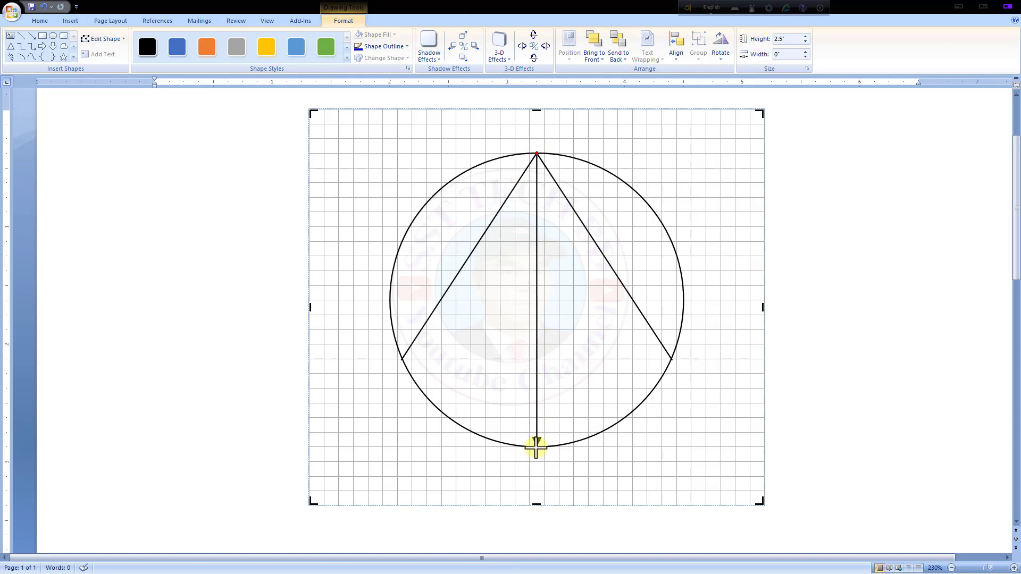
{"action": "left_click_drag", "start_coordinate": [537, 447], "coordinate": [536, 381]}
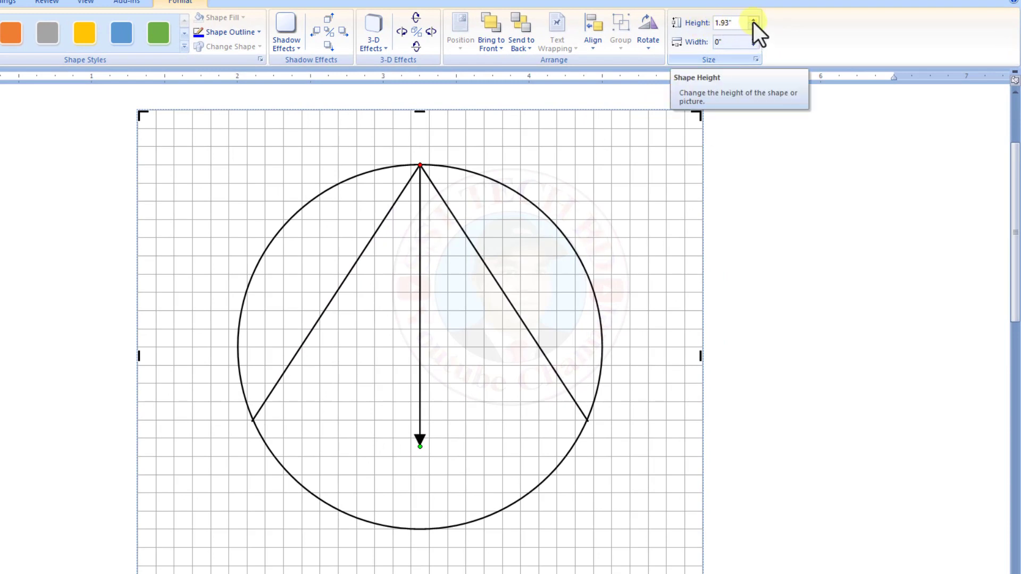
{"action": "left_click", "coordinate": [753, 21]}
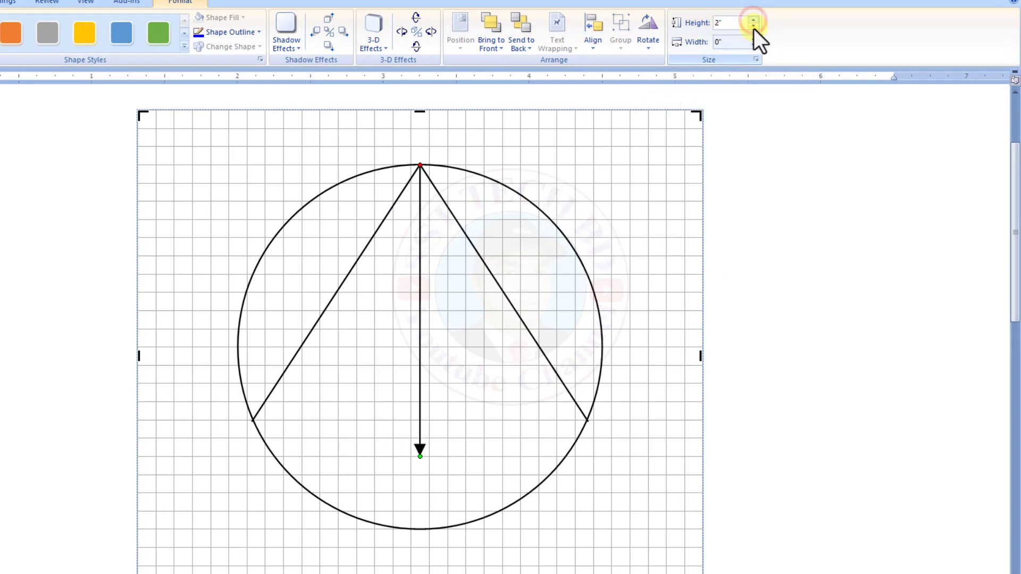
{"action": "left_click", "coordinate": [753, 27]}
{"action": "left_click", "coordinate": [754, 27]}
{"action": "left_click", "coordinate": [753, 26]}
{"action": "left_click", "coordinate": [753, 27]}
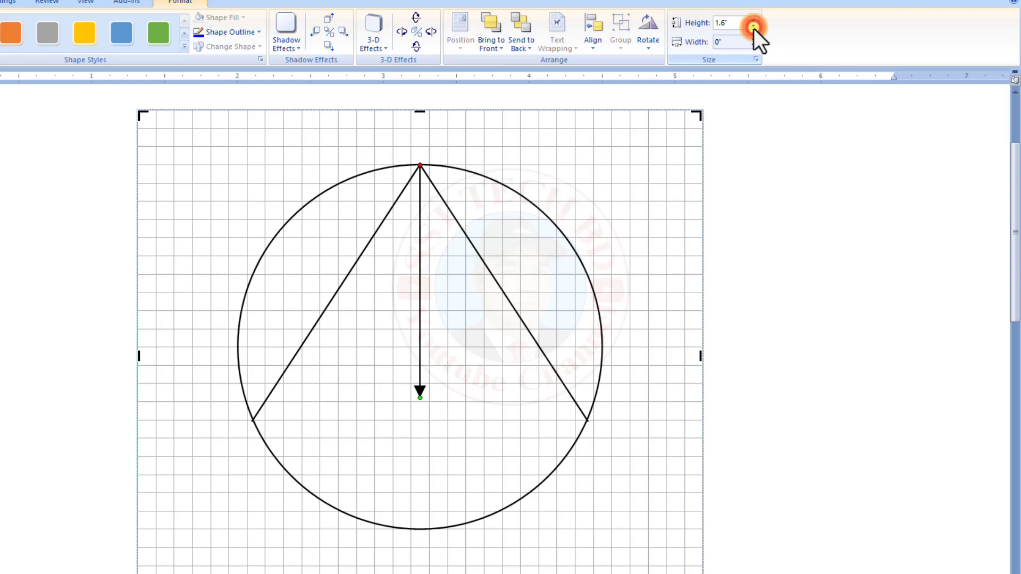
{"action": "left_click", "coordinate": [754, 20]}
{"action": "left_click", "coordinate": [754, 20]}
{"action": "left_click", "coordinate": [753, 19]}
{"action": "left_click", "coordinate": [753, 19]}
{"action": "left_click", "coordinate": [506, 288]}
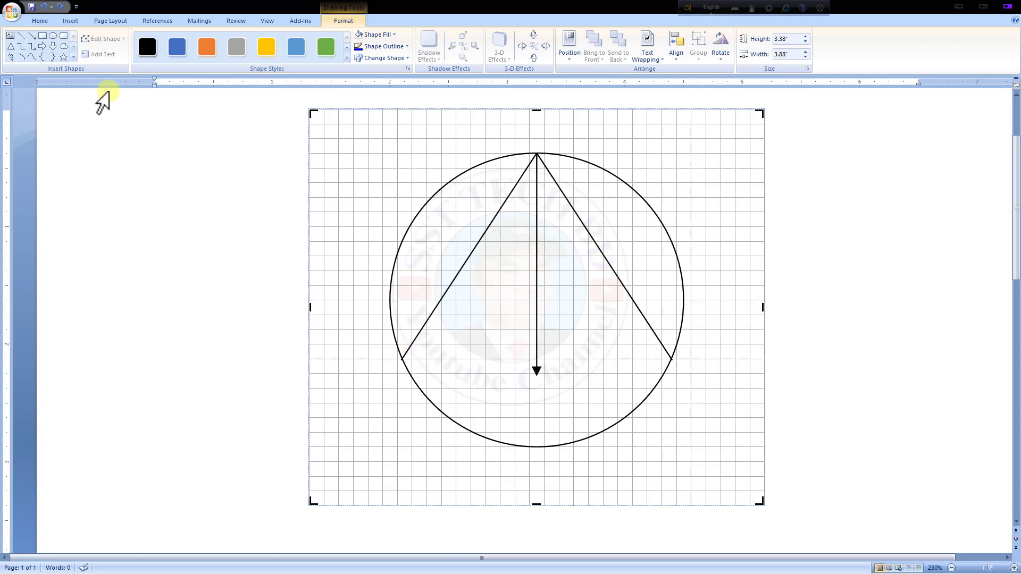
- Draw a radius from the circle's centre to the triangle's lower-left corner
{"action": "left_click", "coordinate": [20, 39]}
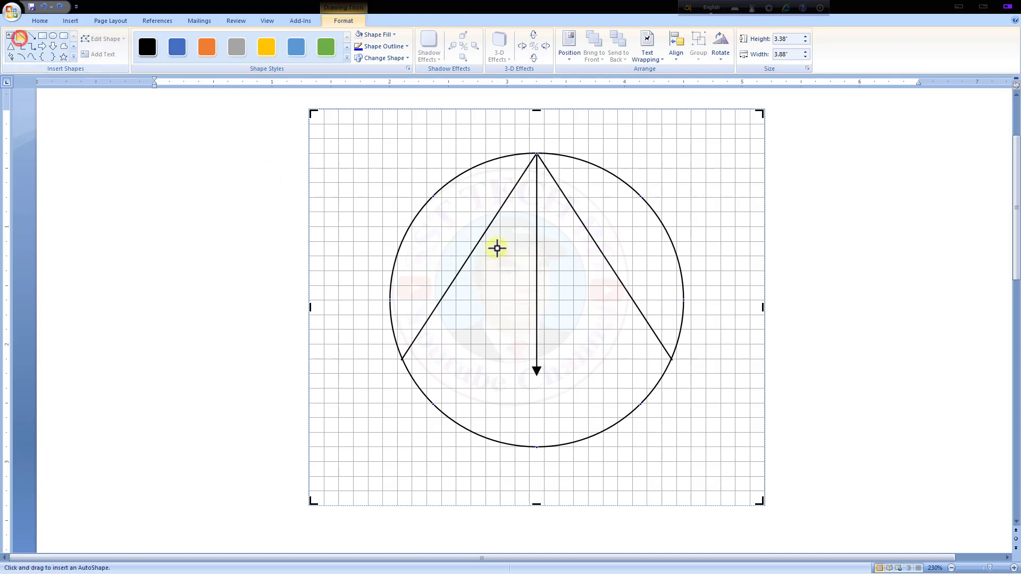
{"action": "left_click_drag", "start_coordinate": [523, 238], "coordinate": [460, 337]}
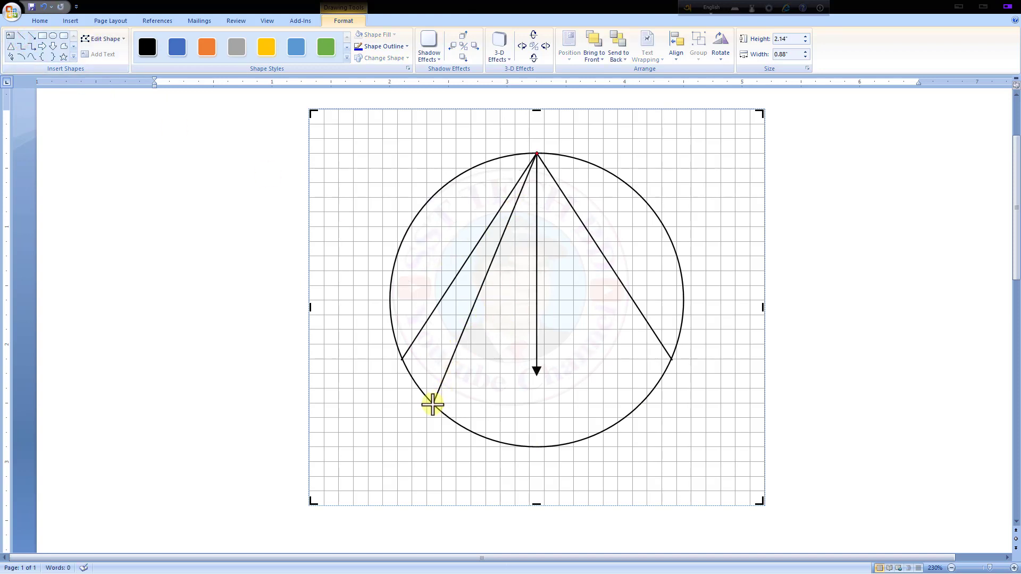
{"action": "left_click_drag", "start_coordinate": [432, 404], "coordinate": [407, 360]}
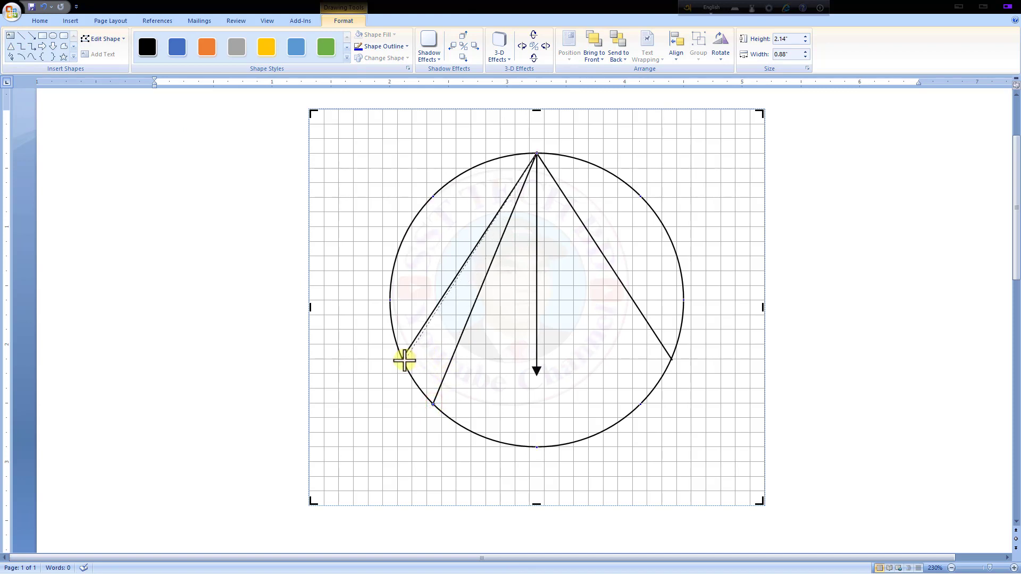
{"action": "left_click_drag", "start_coordinate": [404, 360], "coordinate": [421, 365]}
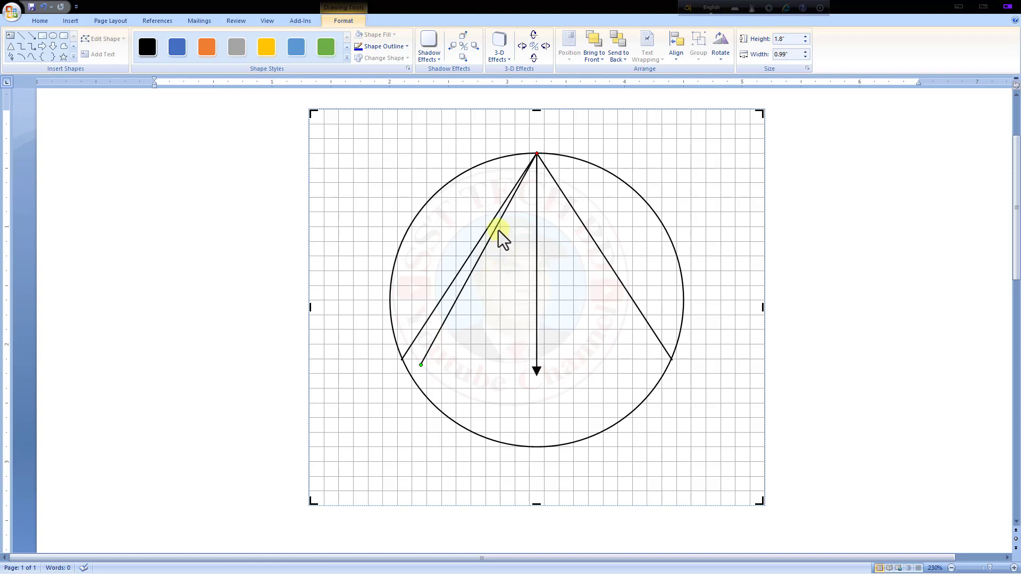
{"action": "mouse_move", "coordinate": [537, 154]}
{"action": "left_mouse_down"}
{"action": "mouse_move", "coordinate": [525, 263]}
{"action": "mouse_move", "coordinate": [537, 301]}
{"action": "left_mouse_up"}
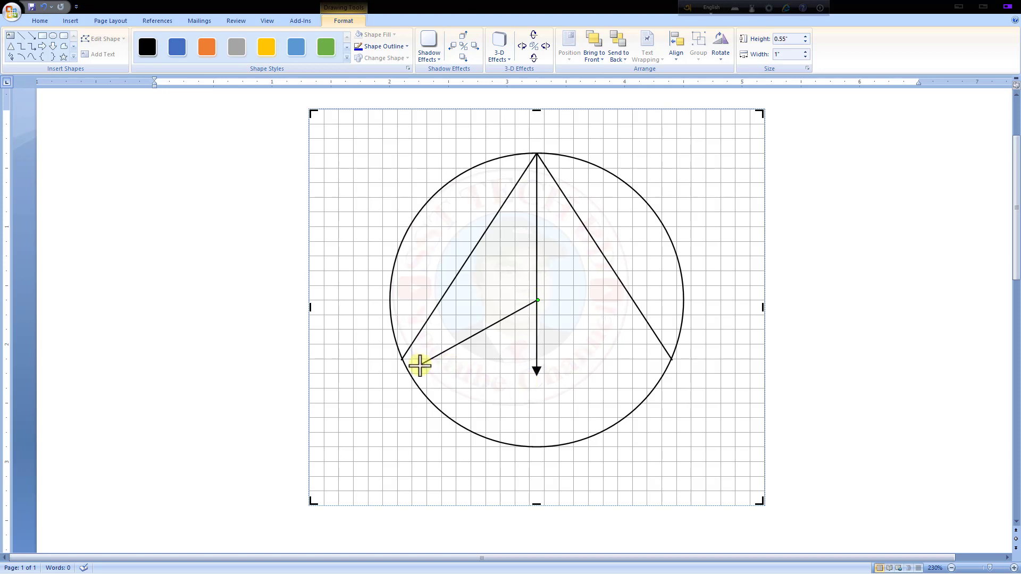
{"action": "left_click_drag", "start_coordinate": [420, 365], "coordinate": [402, 360]}
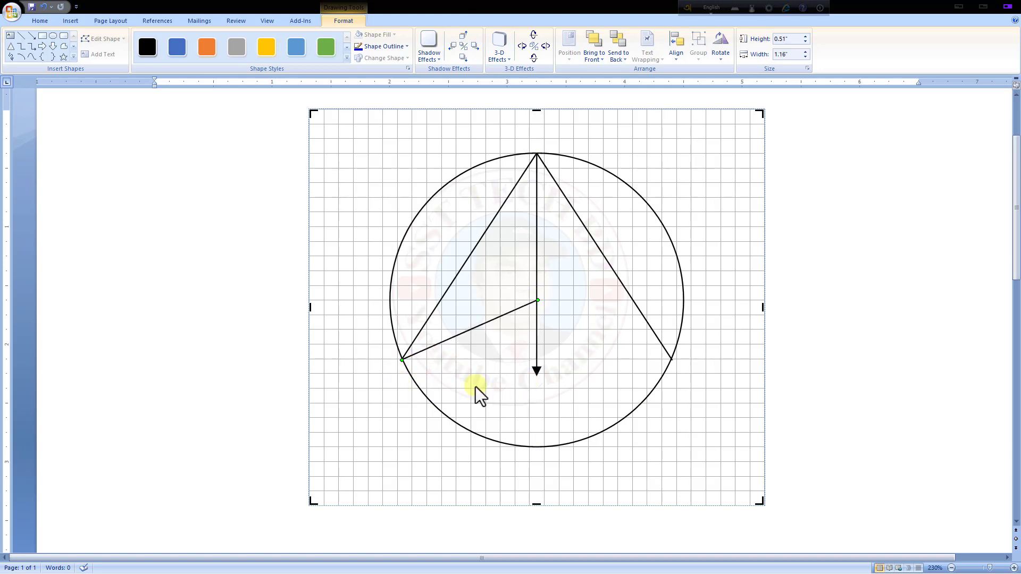
{"action": "left_click", "coordinate": [498, 353]}
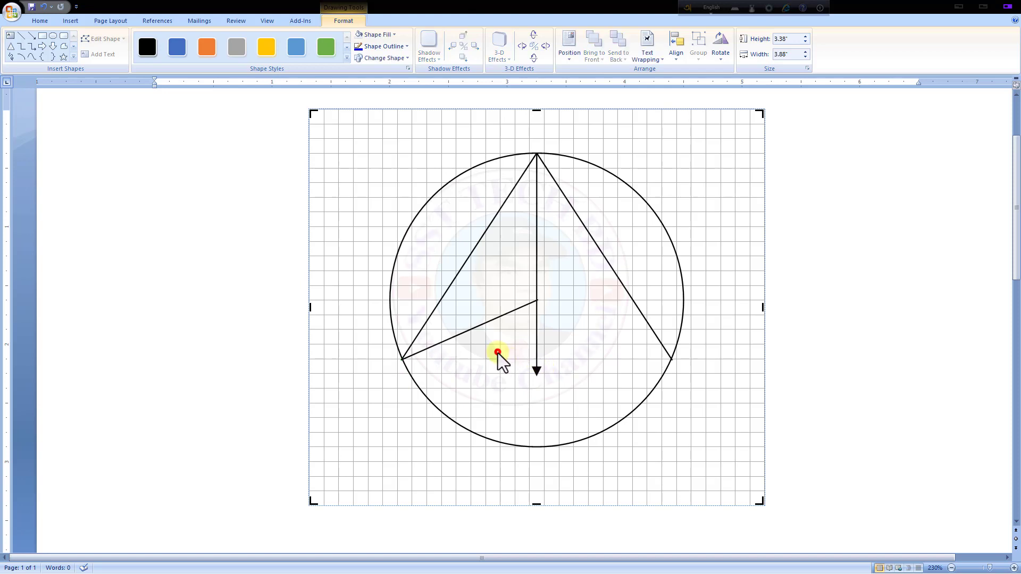
{"action": "left_click", "coordinate": [485, 321]}
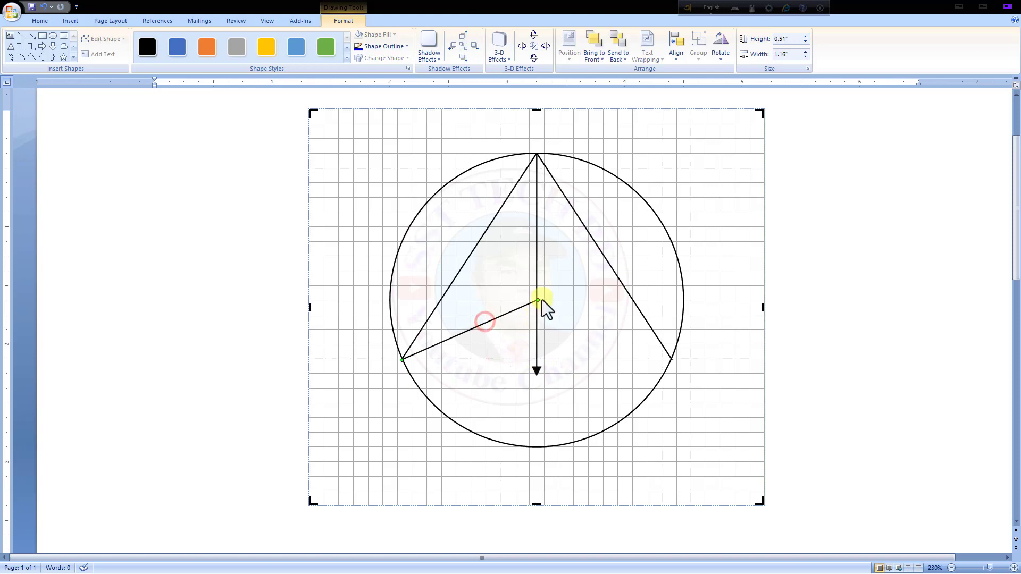
{"action": "left_click_drag", "start_coordinate": [537, 301], "coordinate": [537, 300]}
{"action": "left_click", "coordinate": [461, 352]}
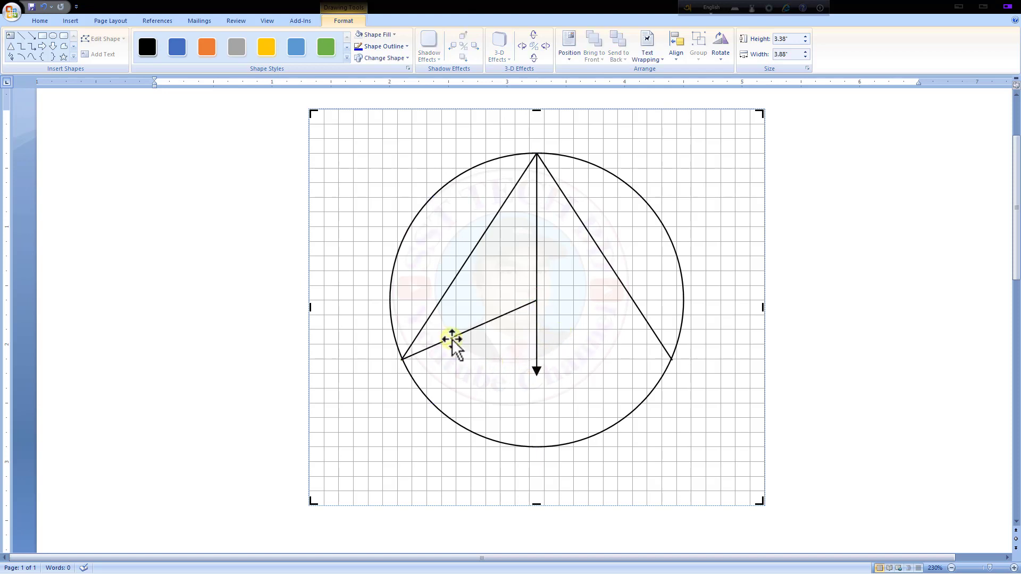
{"action": "left_click", "coordinate": [452, 339]}
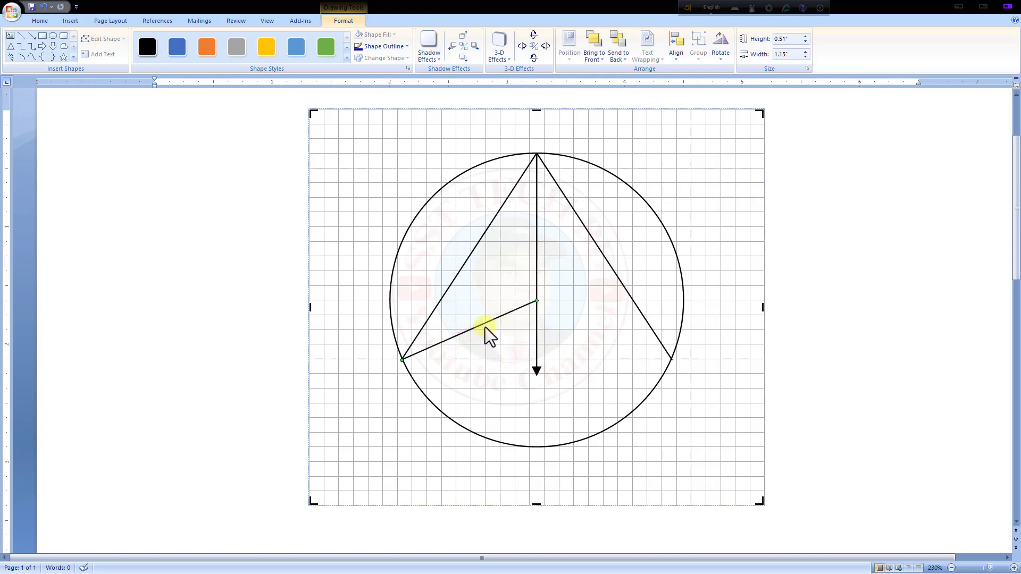
- Duplicate the radius, flip it vertically, and attach it to the lower-right corner
{"action": "key", "text": "ctrl+d"}
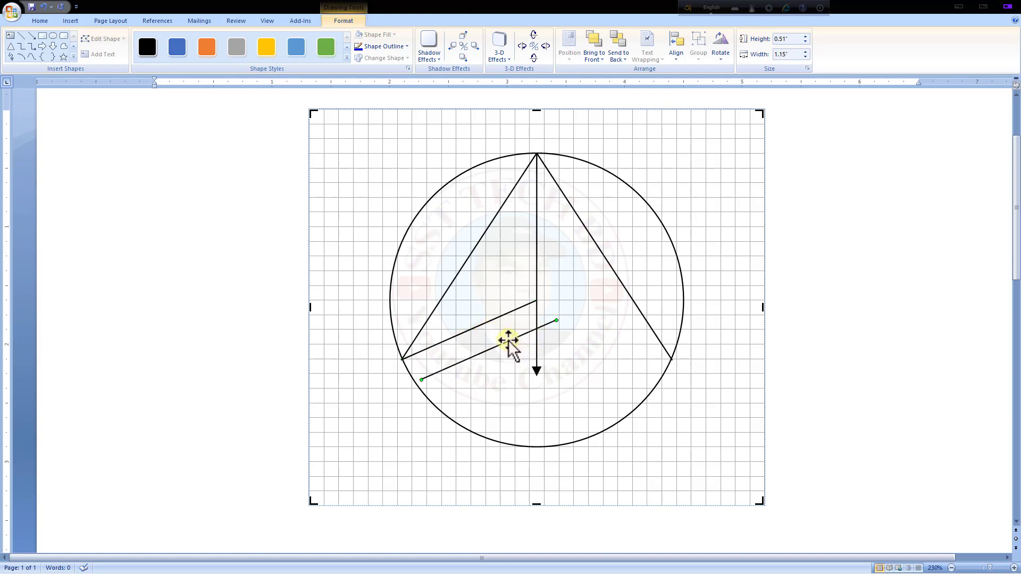
{"action": "left_click", "coordinate": [719, 59]}
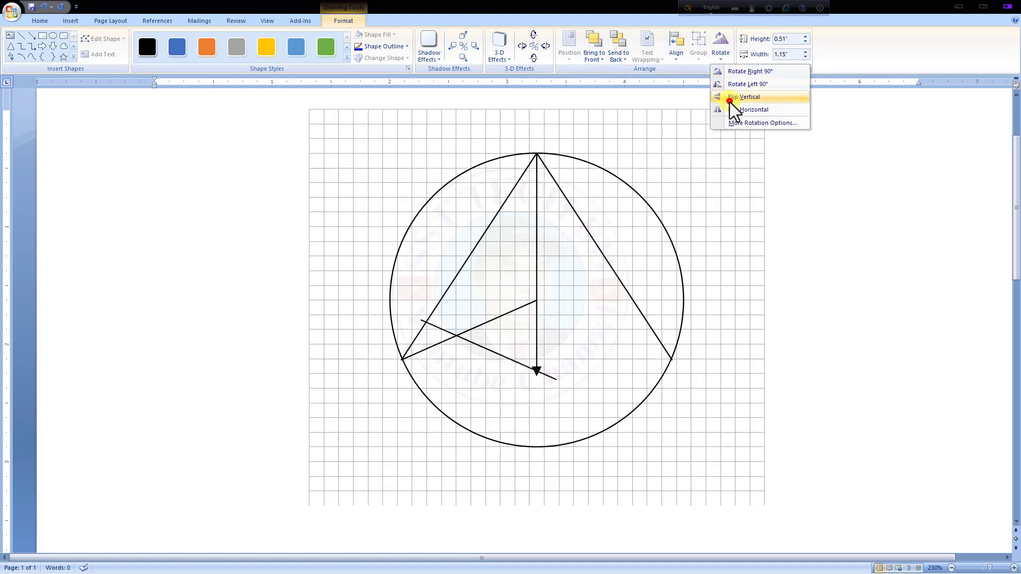
{"action": "left_click", "coordinate": [729, 100]}
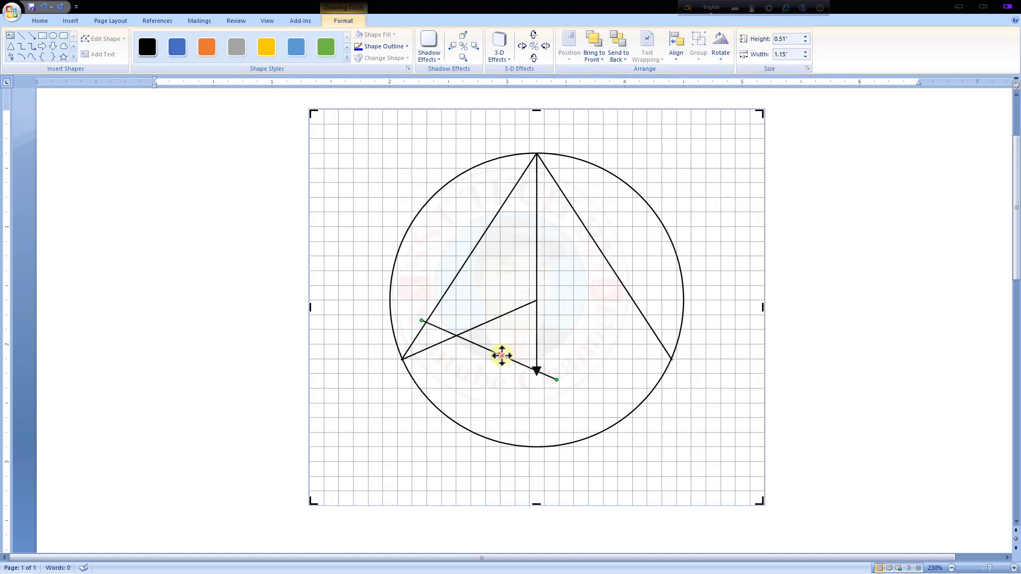
{"action": "left_click_drag", "start_coordinate": [501, 355], "coordinate": [613, 336]}
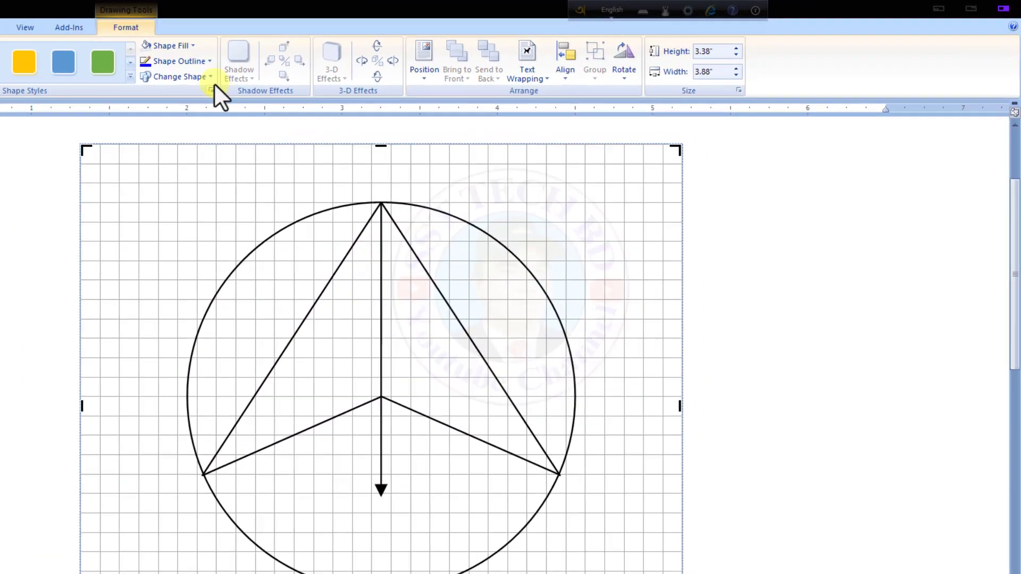
- Draw a small arc, rotate it into a downward bowl, and nudge it beneath the centre junction
{"action": "left_click", "coordinate": [406, 58]}
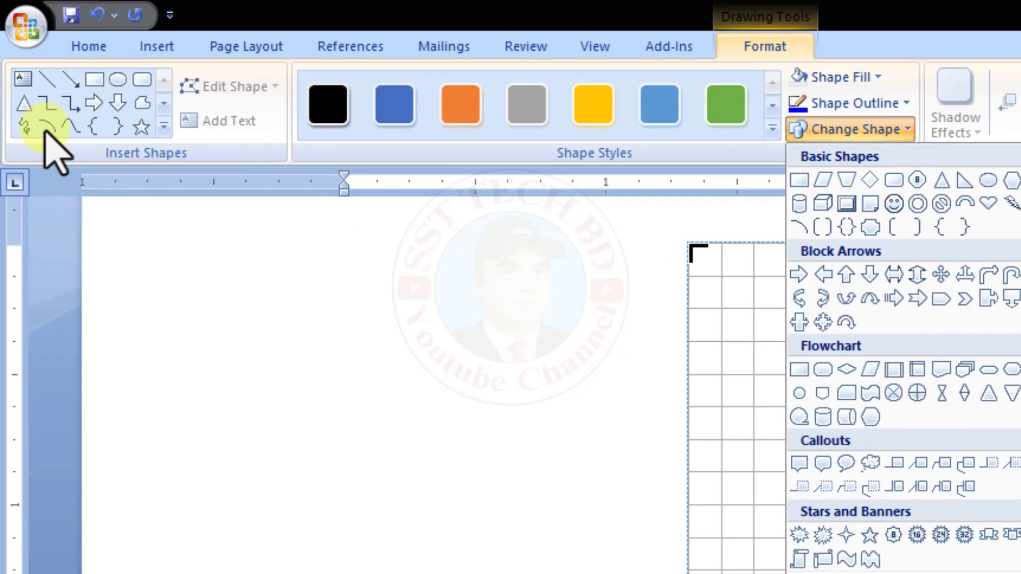
{"action": "left_click", "coordinate": [45, 128]}
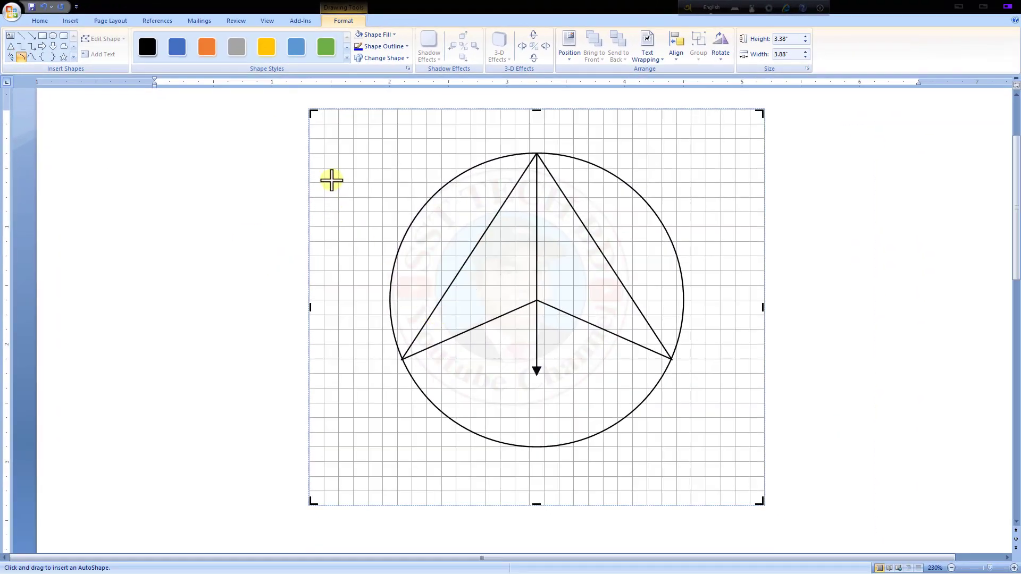
{"action": "left_click_drag", "start_coordinate": [332, 181], "coordinate": [381, 227]}
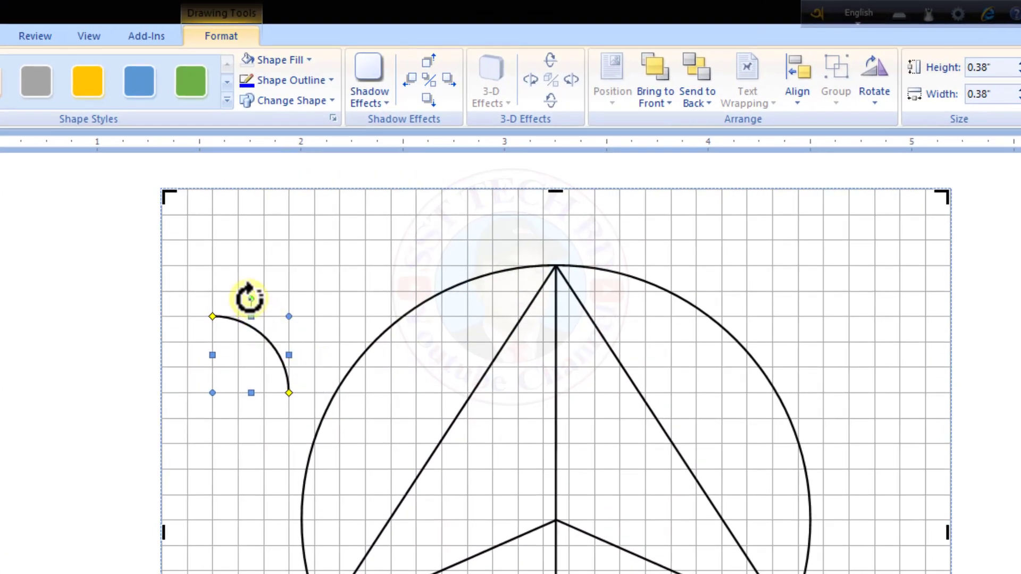
{"action": "left_click_drag", "start_coordinate": [249, 299], "coordinate": [300, 387]}
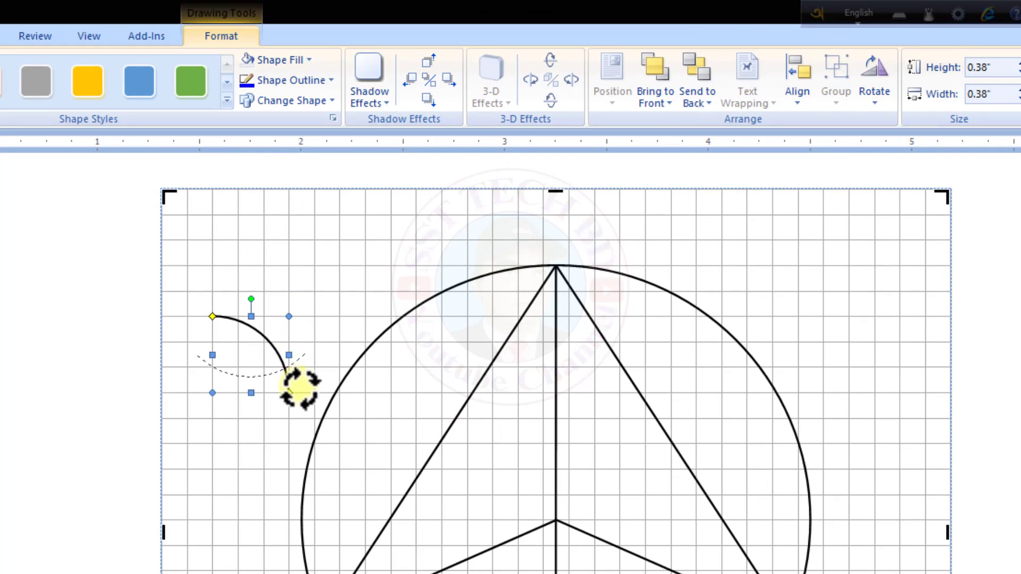
{"action": "mouse_move", "coordinate": [300, 387]}
{"action": "left_mouse_down"}
{"action": "mouse_move", "coordinate": [297, 399]}
{"action": "mouse_move", "coordinate": [509, 555]}
{"action": "mouse_move", "coordinate": [550, 440]}
{"action": "left_mouse_up"}
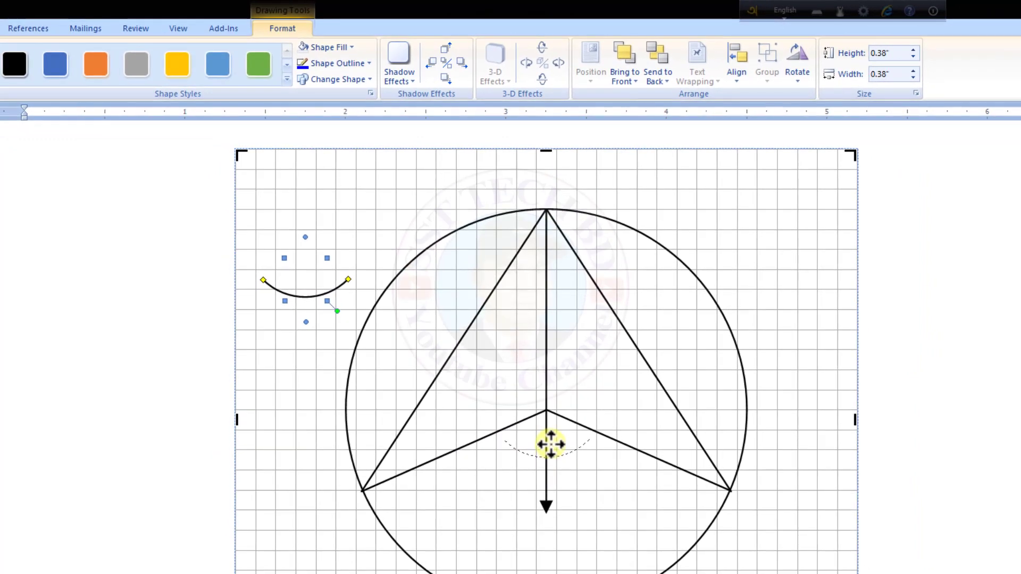
{"action": "left_click_drag", "start_coordinate": [550, 439], "coordinate": [552, 445]}
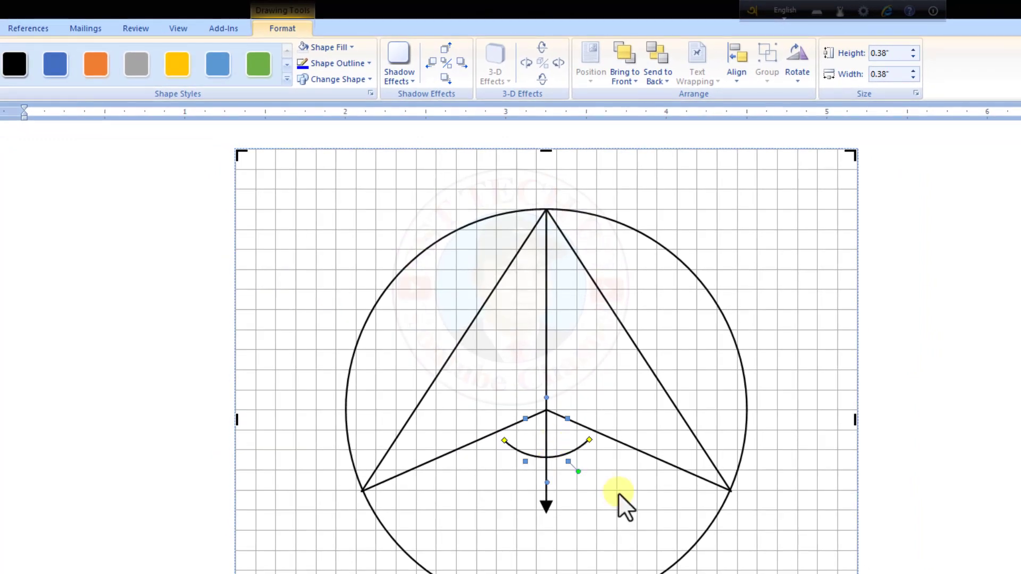
{"action": "key", "text": "ctrl+Up"}
{"action": "key", "text": "ctrl+Up"}
{"action": "key", "text": "ctrl+Up"}
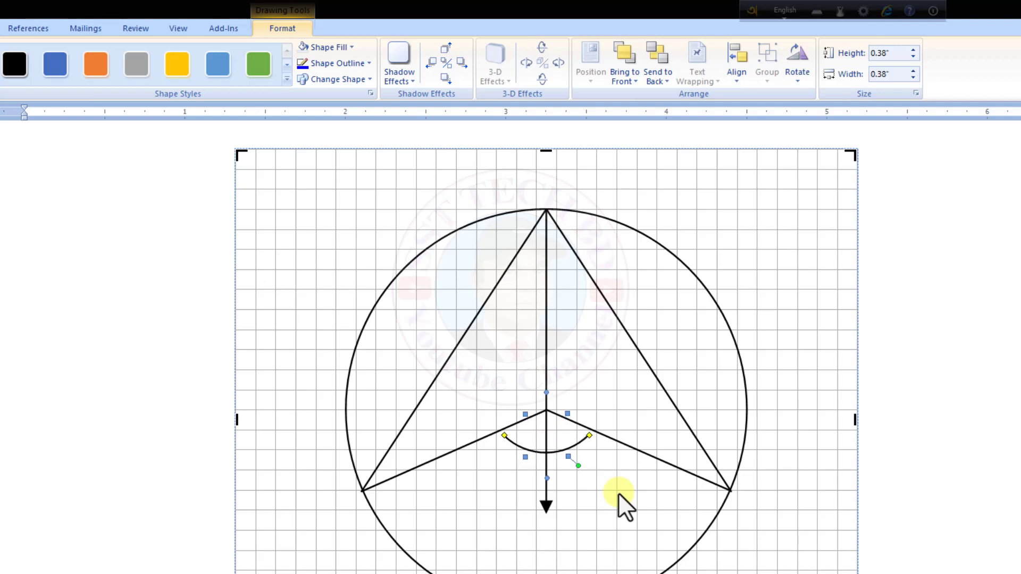
{"action": "key", "text": "ctrl+Up"}
{"action": "key", "text": "ctrl+Up"}
{"action": "key", "text": "ctrl+Up"}
{"action": "key", "text": "ctrl+Up"}
{"action": "key", "text": "ctrl+Up"}
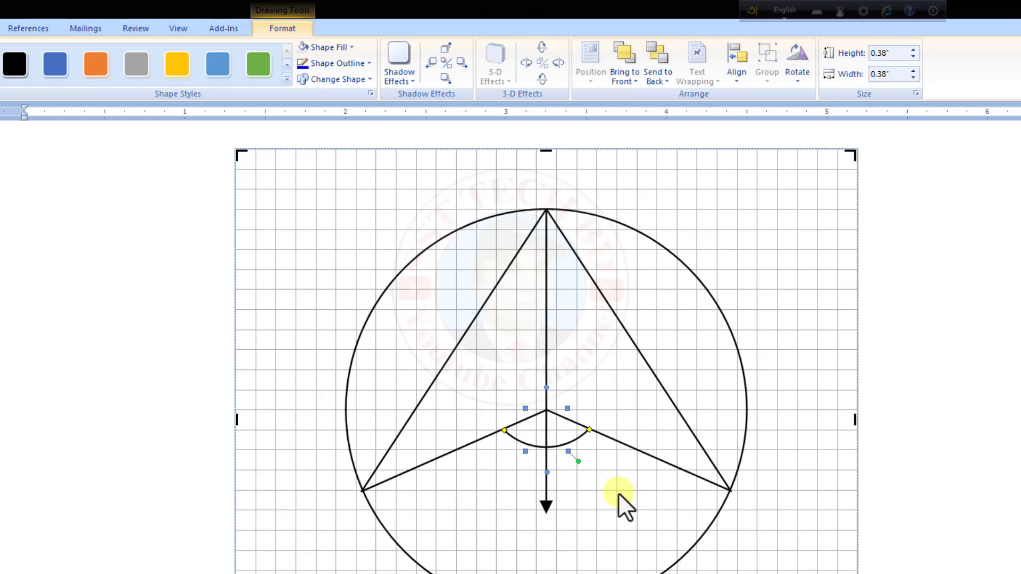
{"action": "key", "text": "ctrl+Up"}
{"action": "left_click", "coordinate": [735, 551]}
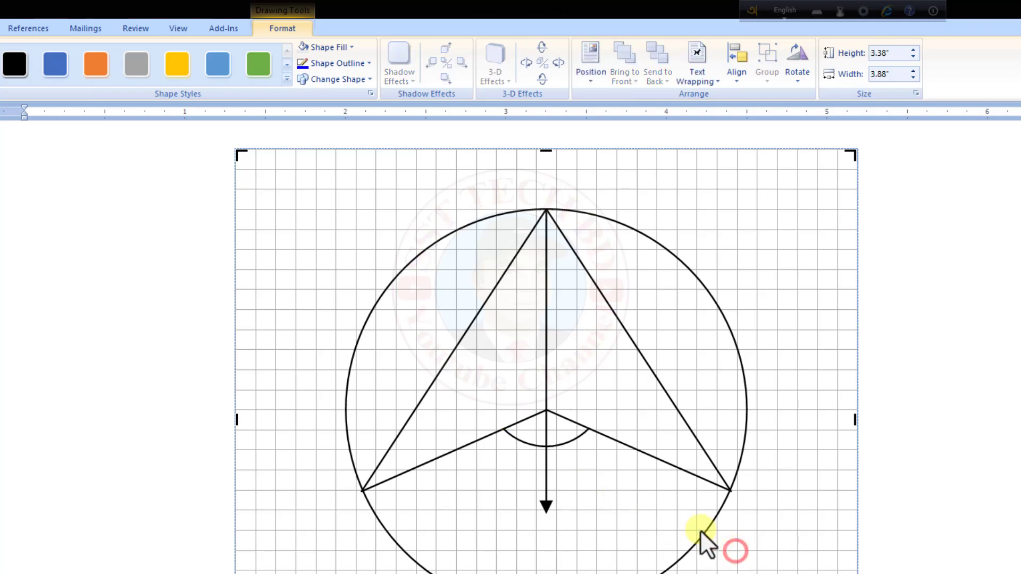
- Duplicate the centre angle arc and fit the copy under the top apex, ends touching both sides
{"action": "left_click", "coordinate": [562, 445]}
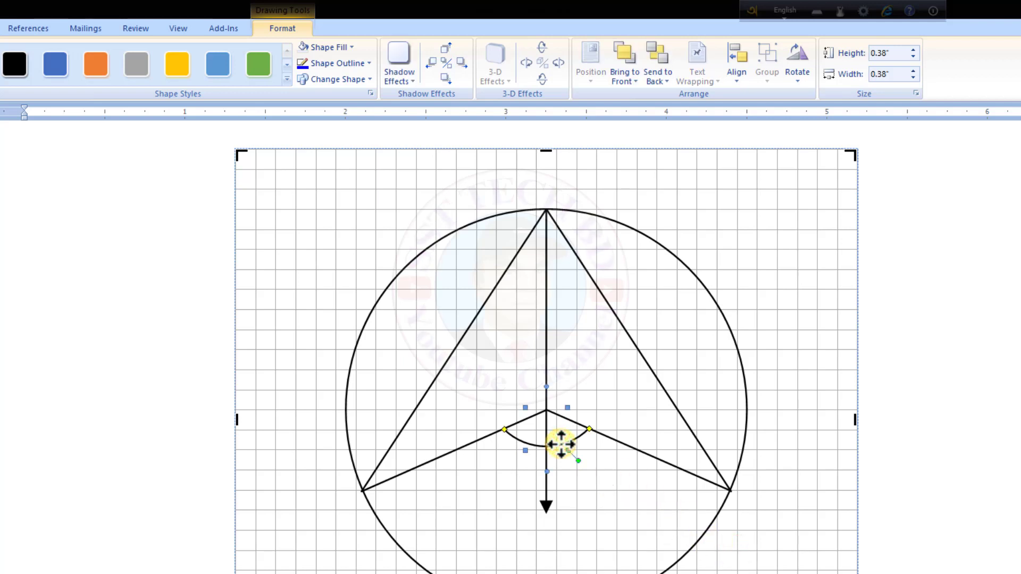
{"action": "key", "text": "ctrl+d"}
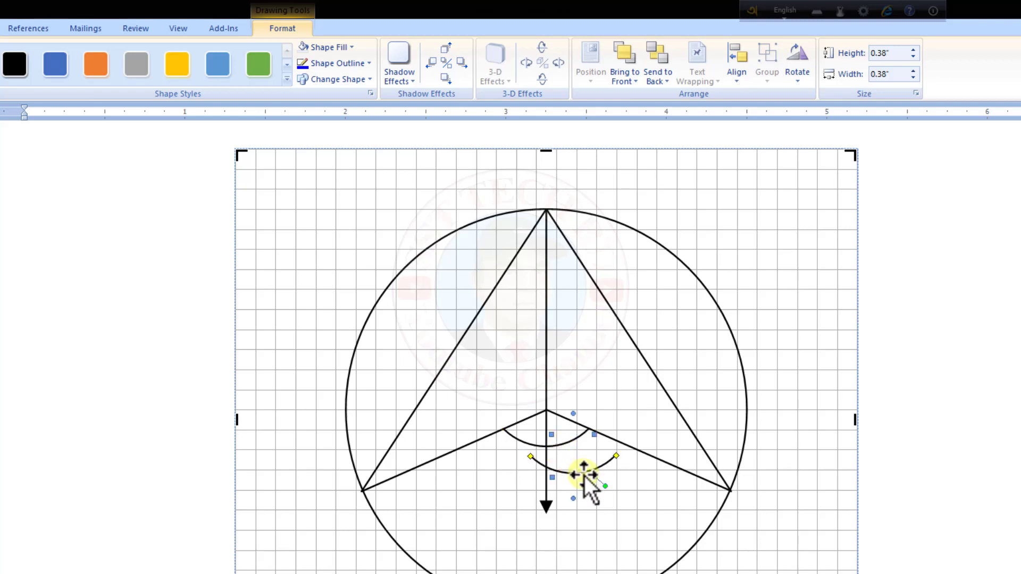
{"action": "left_click_drag", "start_coordinate": [583, 473], "coordinate": [557, 276]}
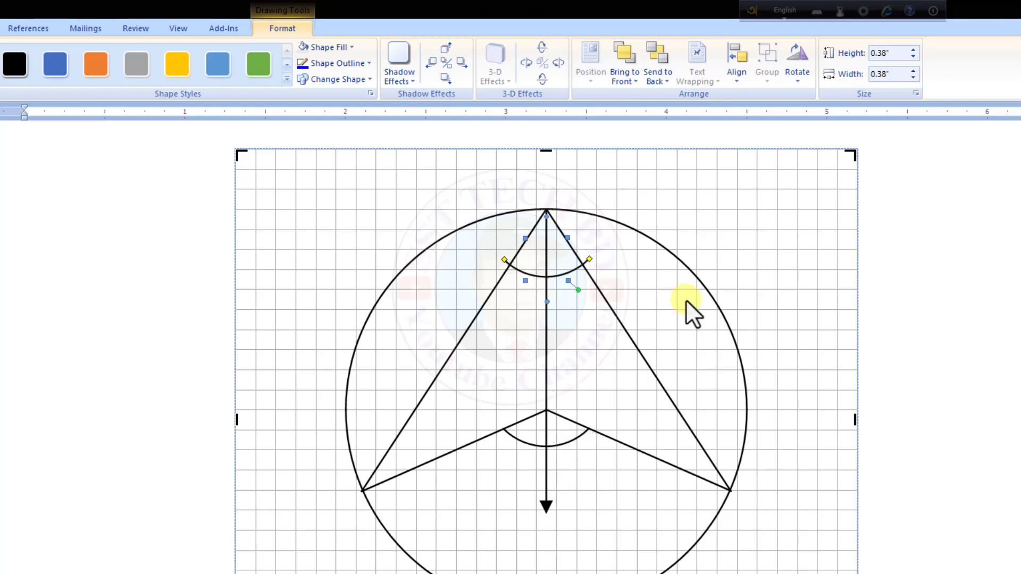
{"action": "left_click", "coordinate": [589, 260]}
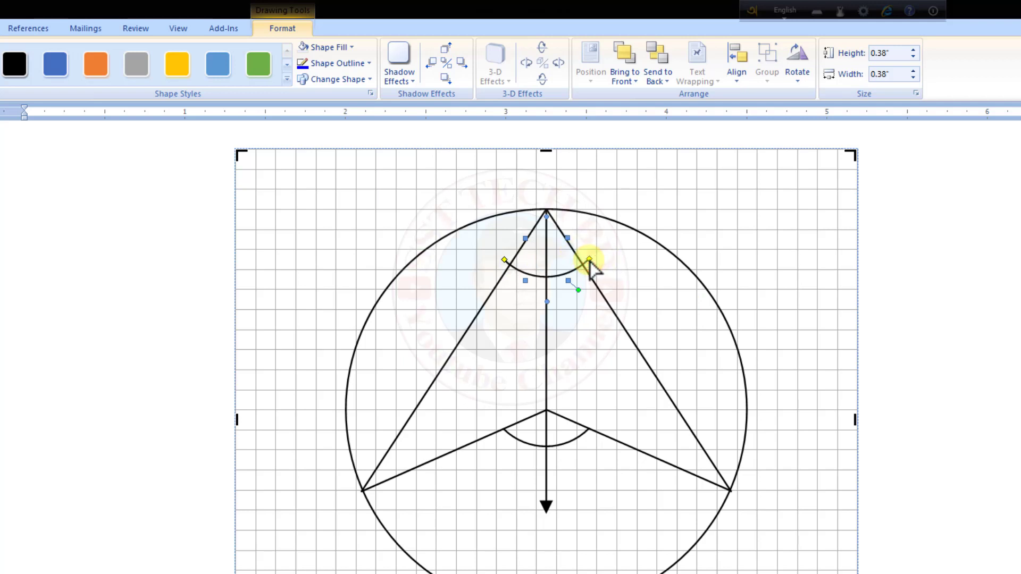
{"action": "left_click_drag", "start_coordinate": [589, 260], "coordinate": [585, 264]}
{"action": "left_click_drag", "start_coordinate": [586, 263], "coordinate": [583, 263]}
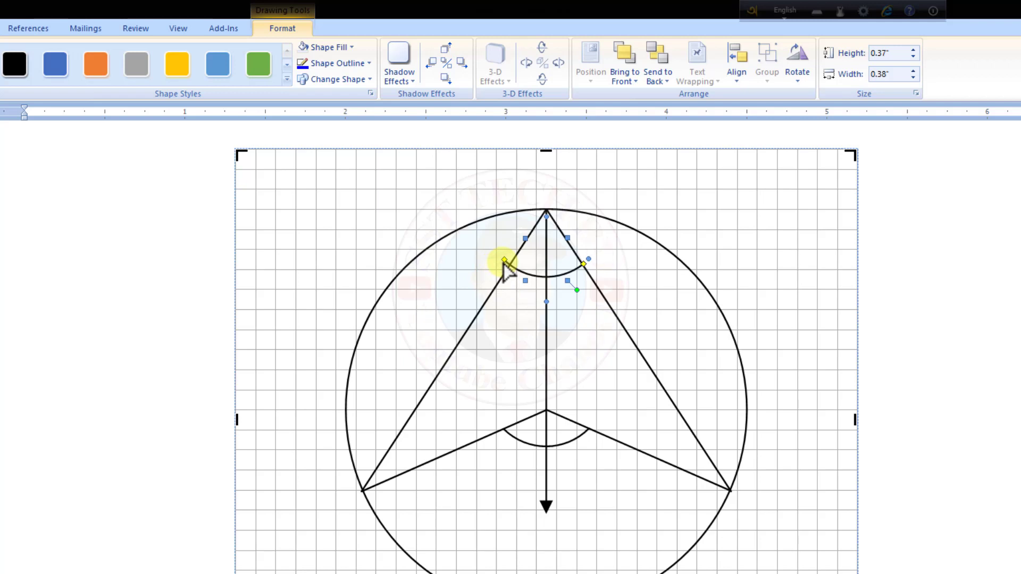
{"action": "left_click_drag", "start_coordinate": [504, 261], "coordinate": [508, 264]}
{"action": "left_click", "coordinate": [834, 555]}
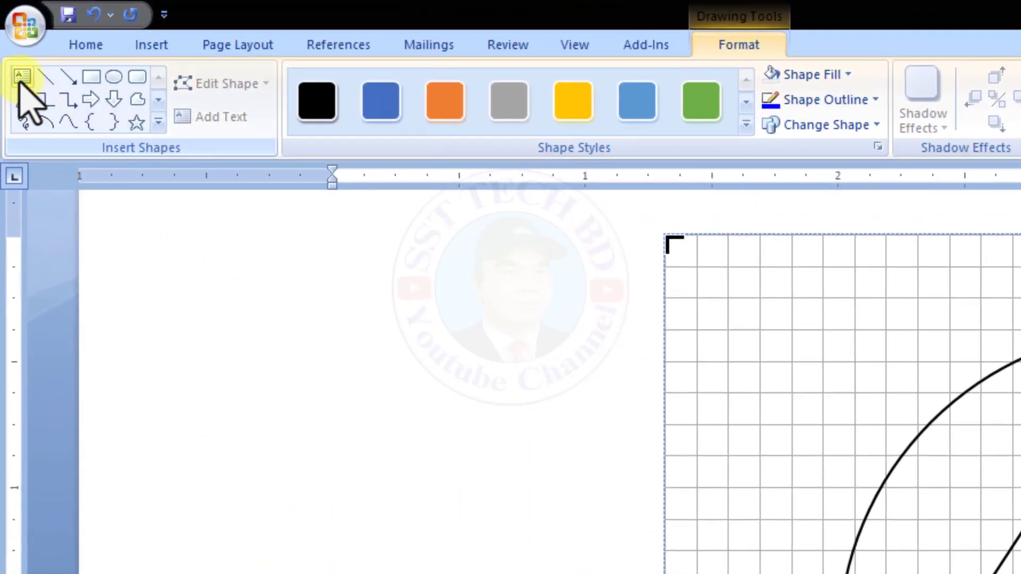
- Draw a small text box and type 'A' in Times New Roman
{"action": "left_click", "coordinate": [21, 77]}
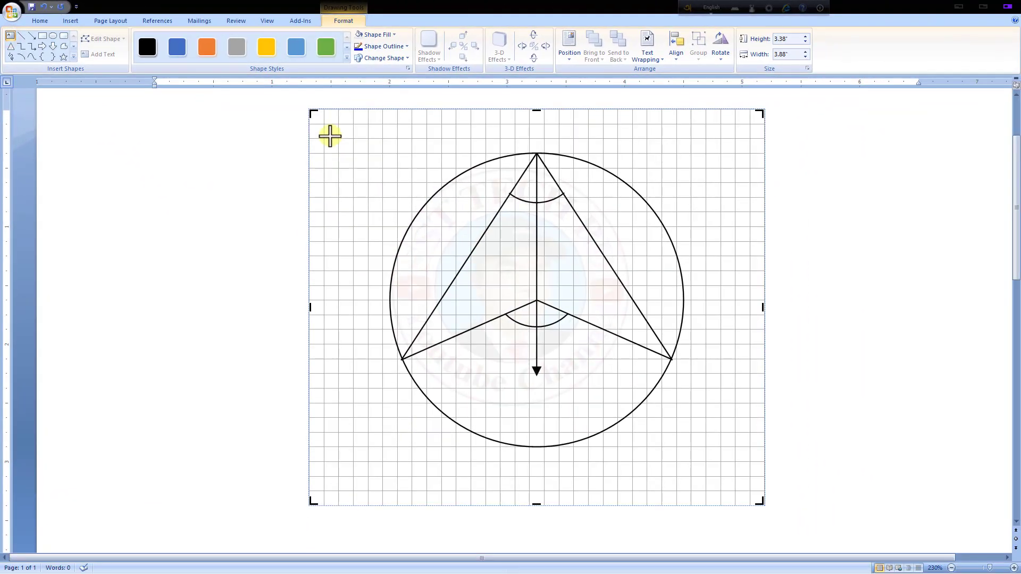
{"action": "left_click_drag", "start_coordinate": [323, 137], "coordinate": [370, 184]}
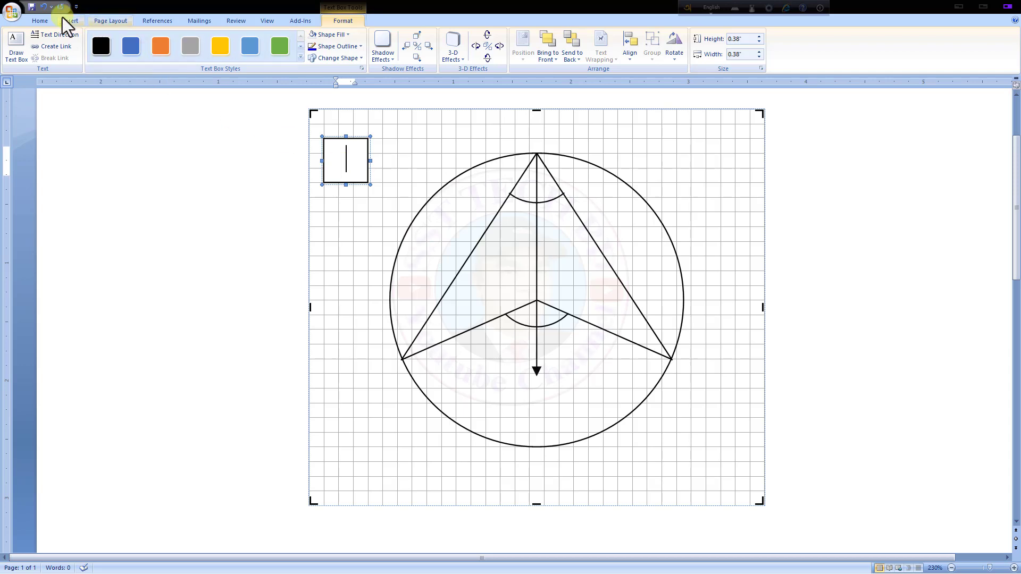
{"action": "left_click", "coordinate": [40, 23]}
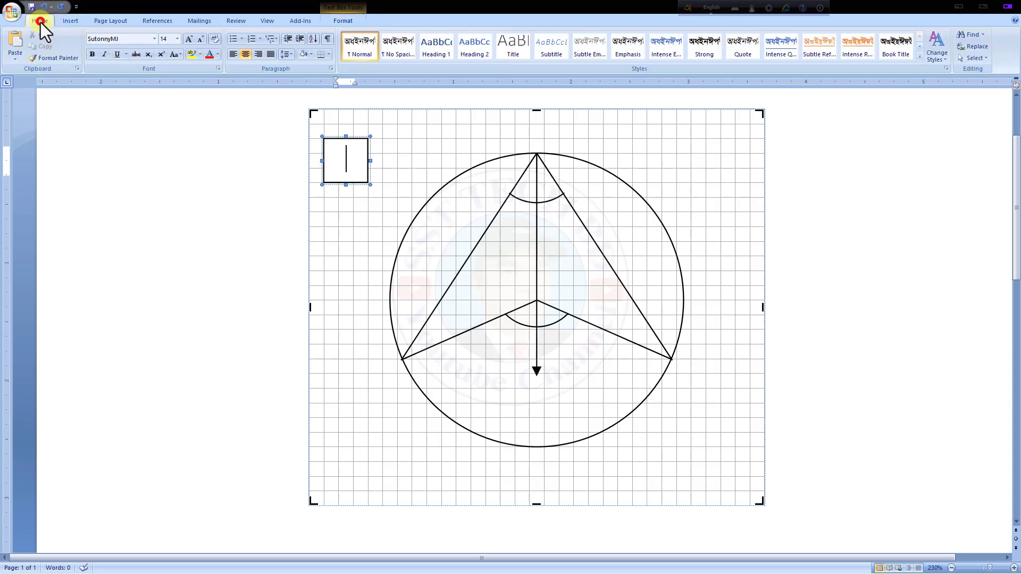
{"action": "left_click", "coordinate": [155, 39]}
{"action": "left_click", "coordinate": [152, 102]}
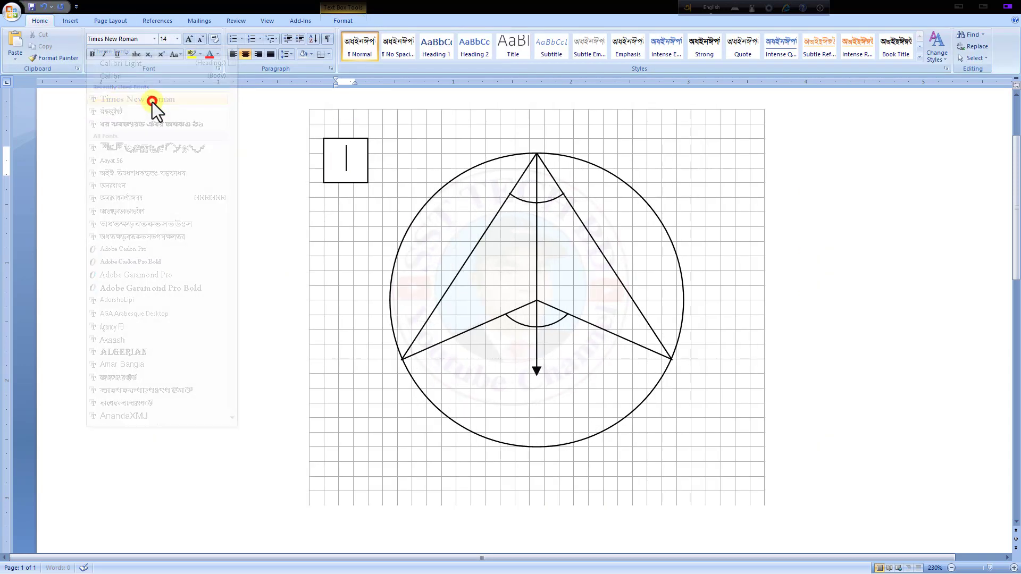
{"action": "type", "text": "A"}
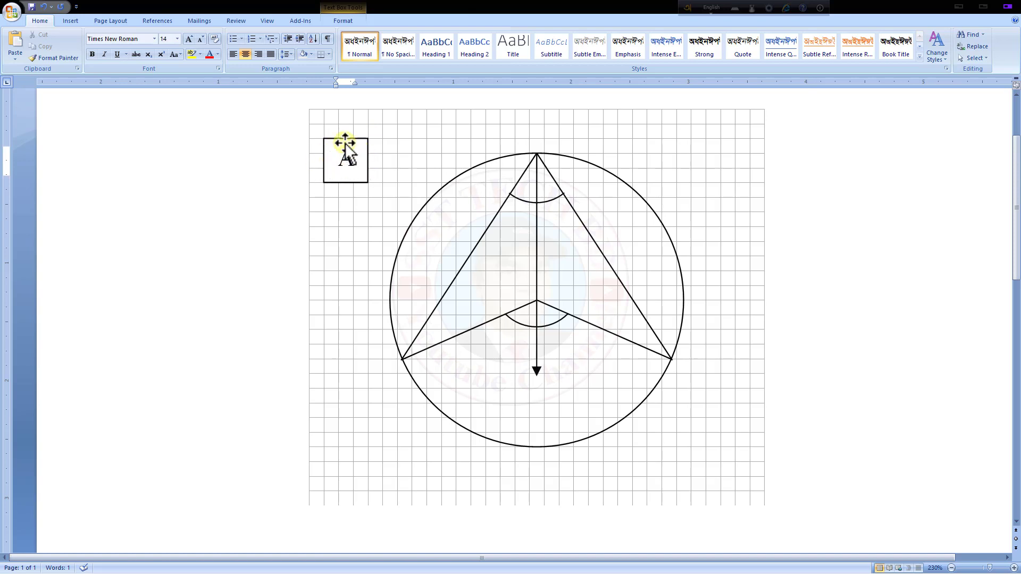
- Give the A text box no fill and no outline, and move it above the top vertex
{"action": "left_click", "coordinate": [344, 138]}
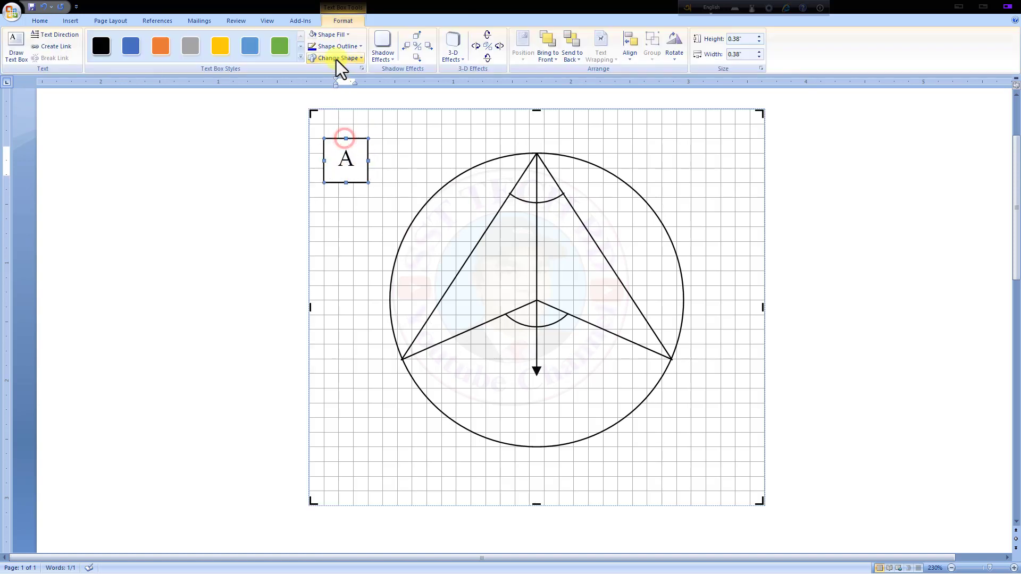
{"action": "left_click", "coordinate": [339, 38]}
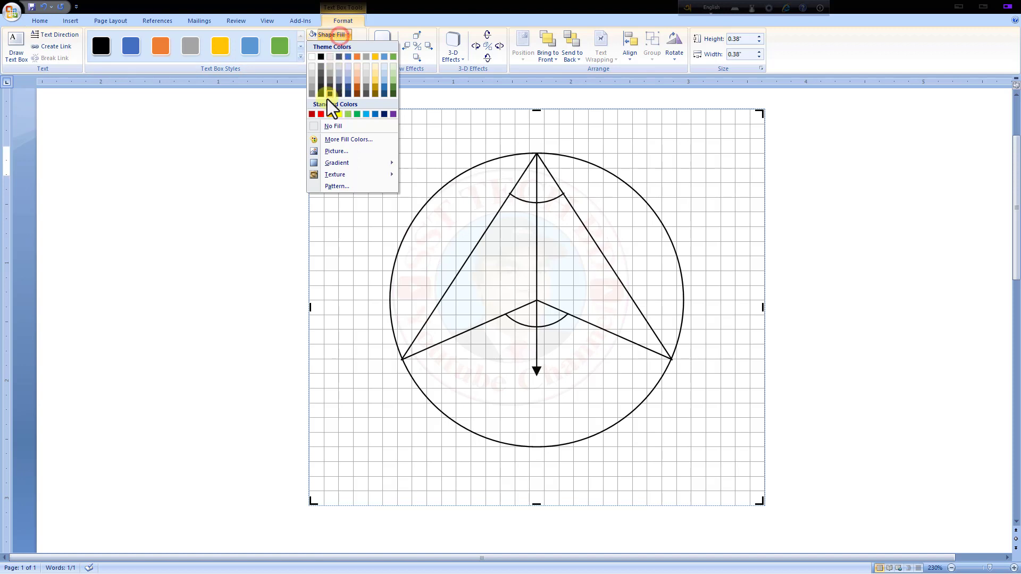
{"action": "left_click", "coordinate": [313, 126]}
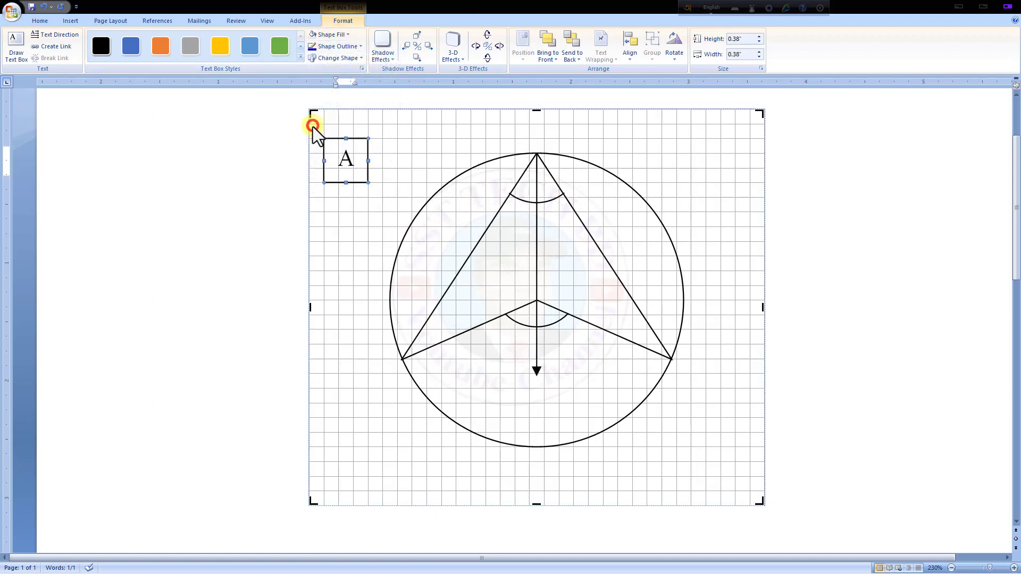
{"action": "left_click", "coordinate": [346, 48]}
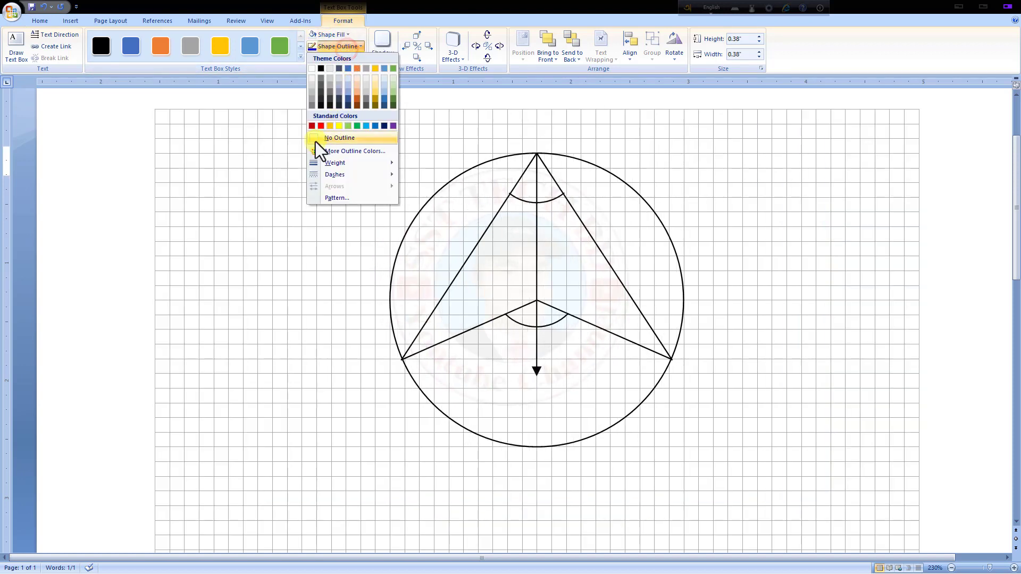
{"action": "left_click", "coordinate": [316, 139]}
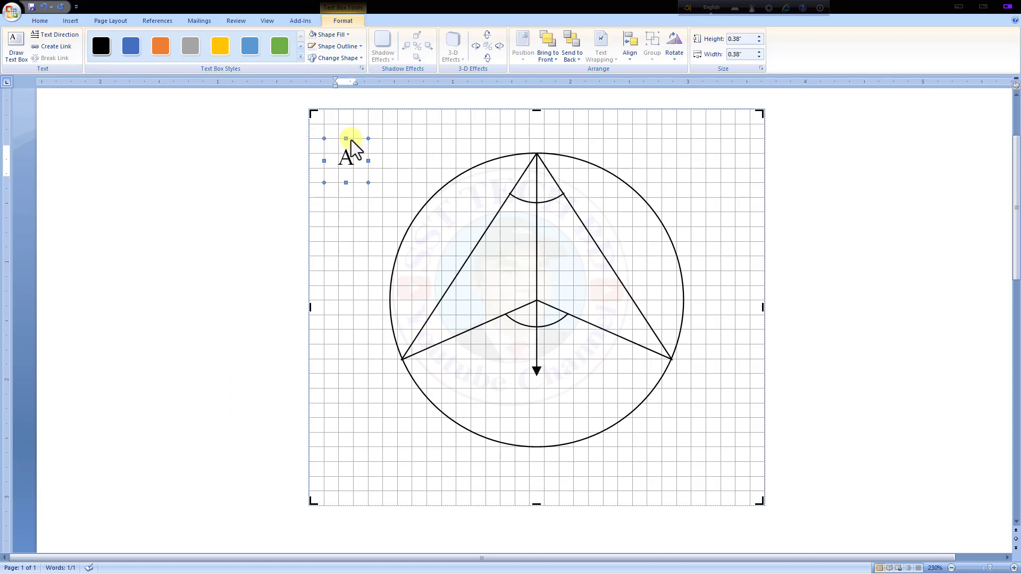
{"action": "left_click_drag", "start_coordinate": [348, 140], "coordinate": [540, 129]}
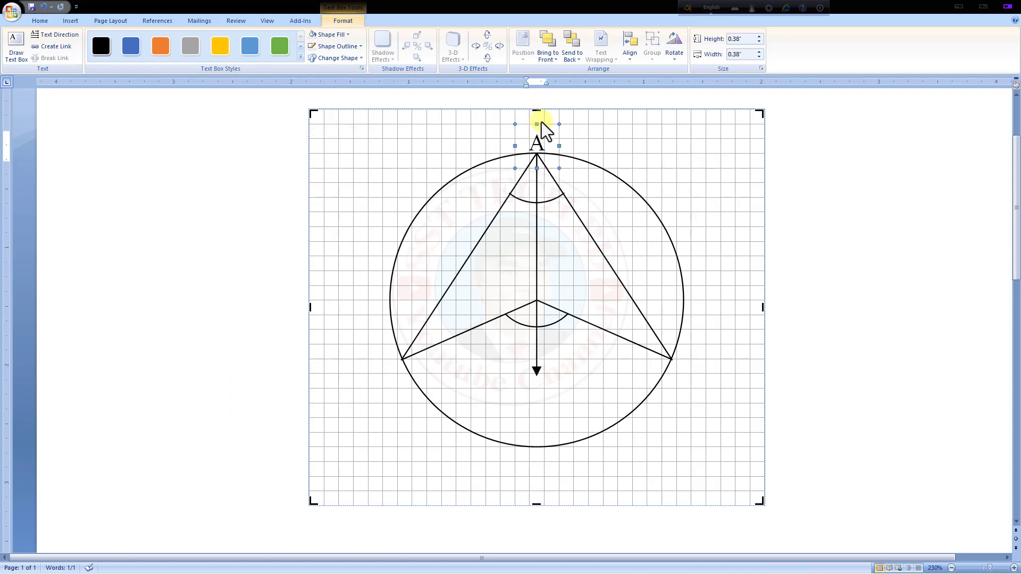
- Paste a copy of the A label at the lower-left vertex and change its letter to B
{"action": "key", "text": "ctrl+v"}
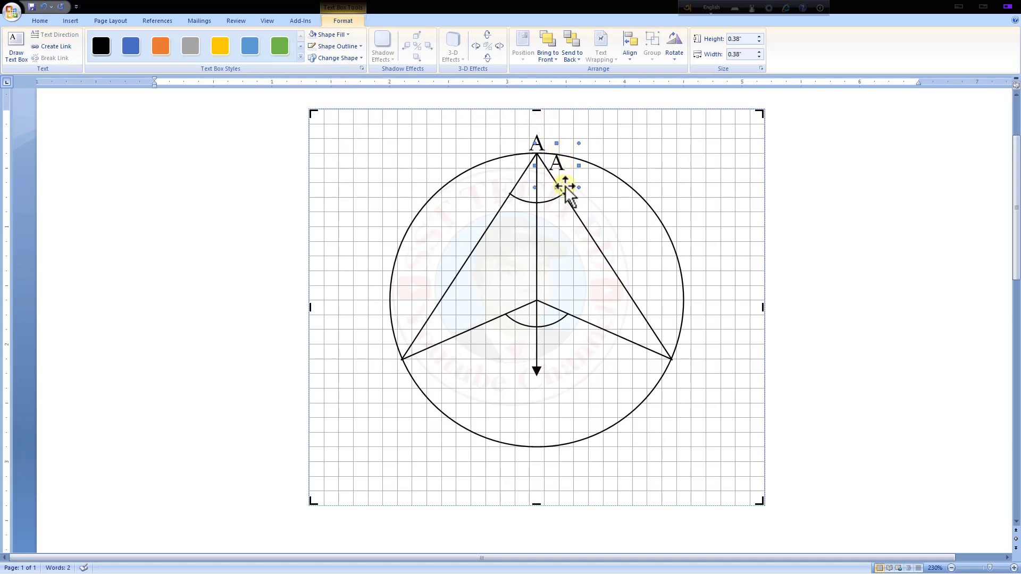
{"action": "left_click_drag", "start_coordinate": [565, 187], "coordinate": [382, 380]}
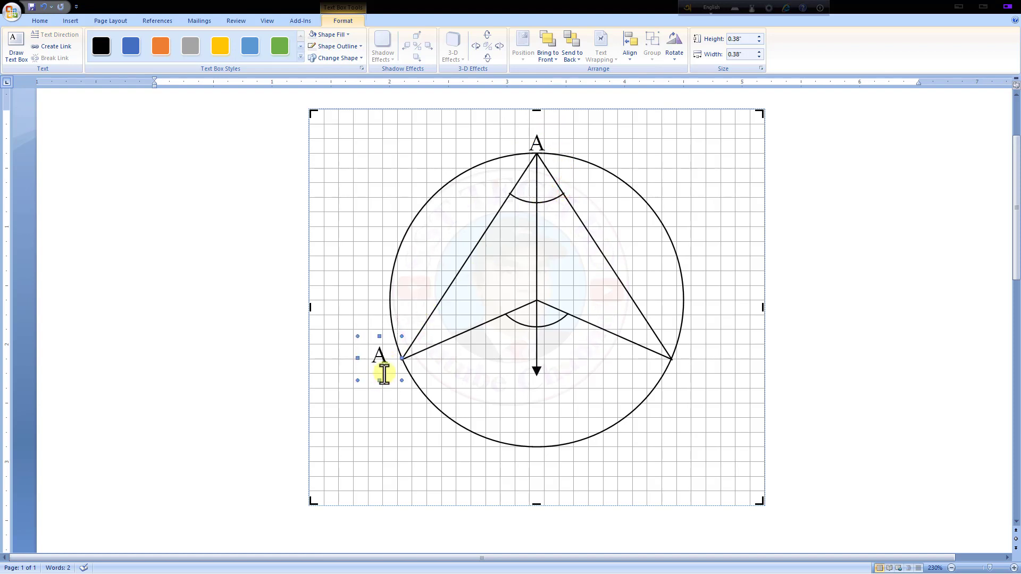
{"action": "key", "text": "ctrl+Right"}
{"action": "key", "text": "ctrl+Right"}
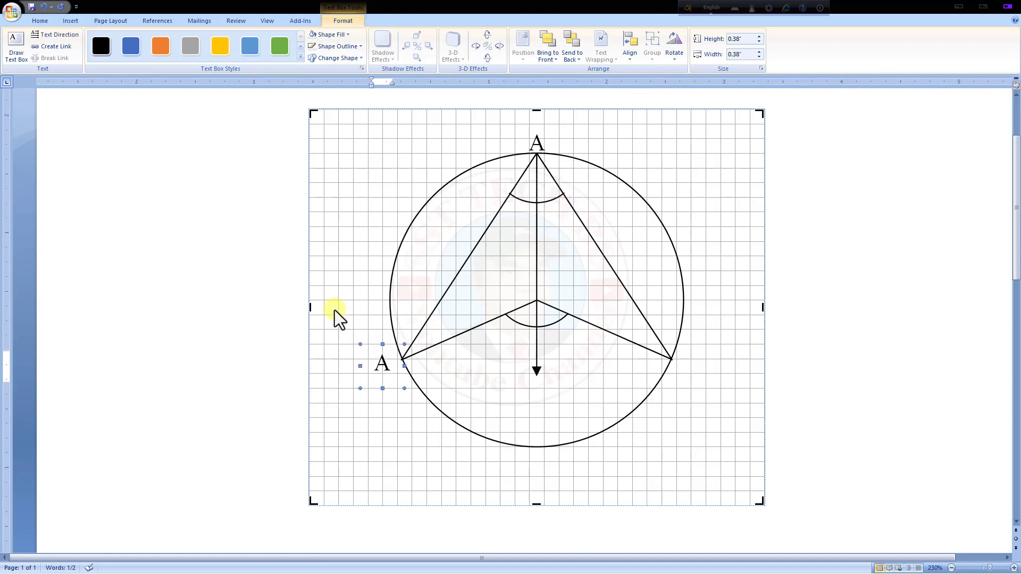
{"action": "key", "text": "ctrl+Right"}
{"action": "key", "text": "ctrl+Right"}
{"action": "key", "text": "ctrl+Right"}
{"action": "key", "text": "ctrl+Right"}
{"action": "left_click", "coordinate": [396, 366]}
{"action": "type", "text": "B"}
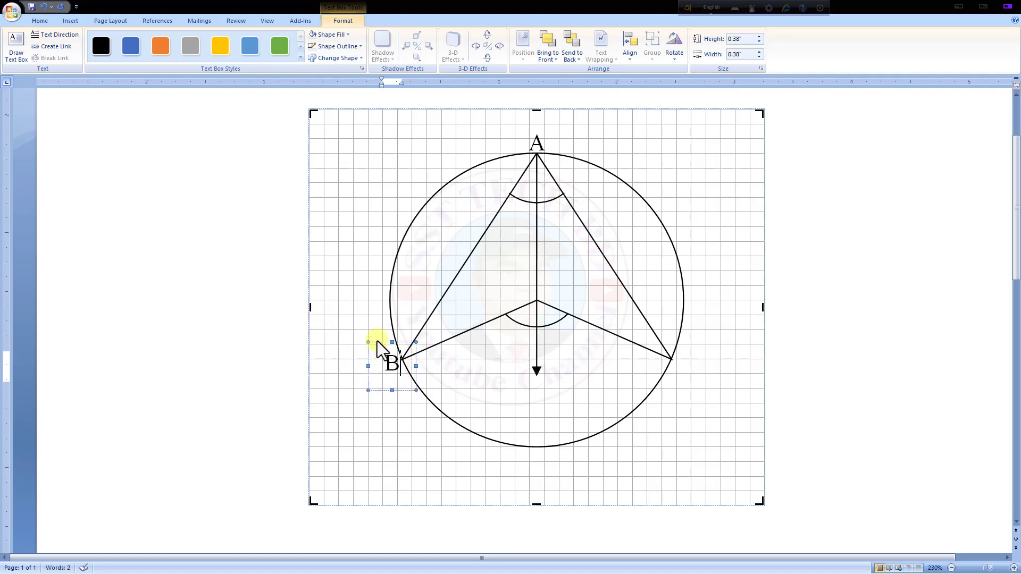
- Duplicate the B label with Ctrl+D and place the copy at the right vertex
{"action": "left_click", "coordinate": [378, 344]}
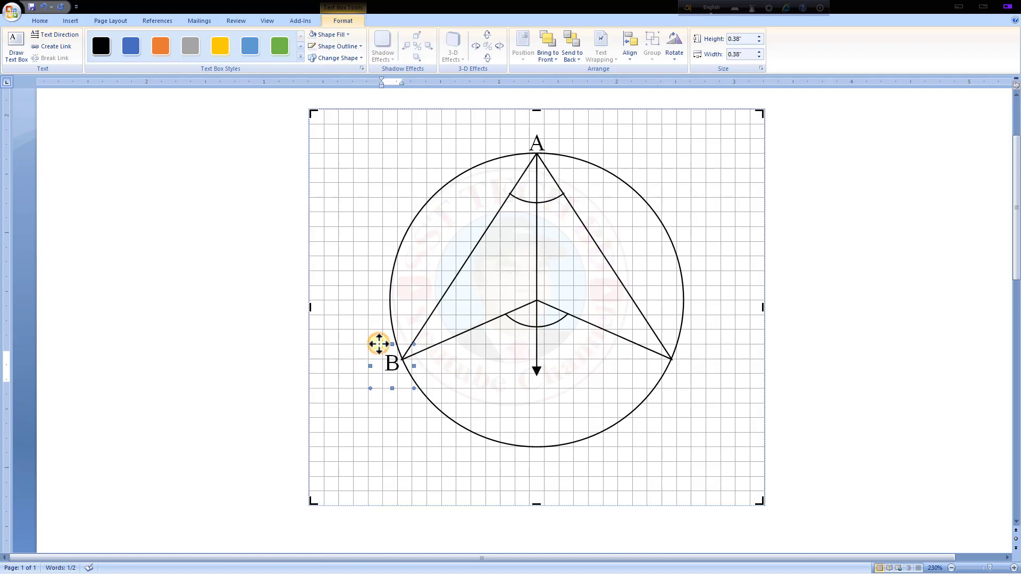
{"action": "key", "text": "ctrl+d"}
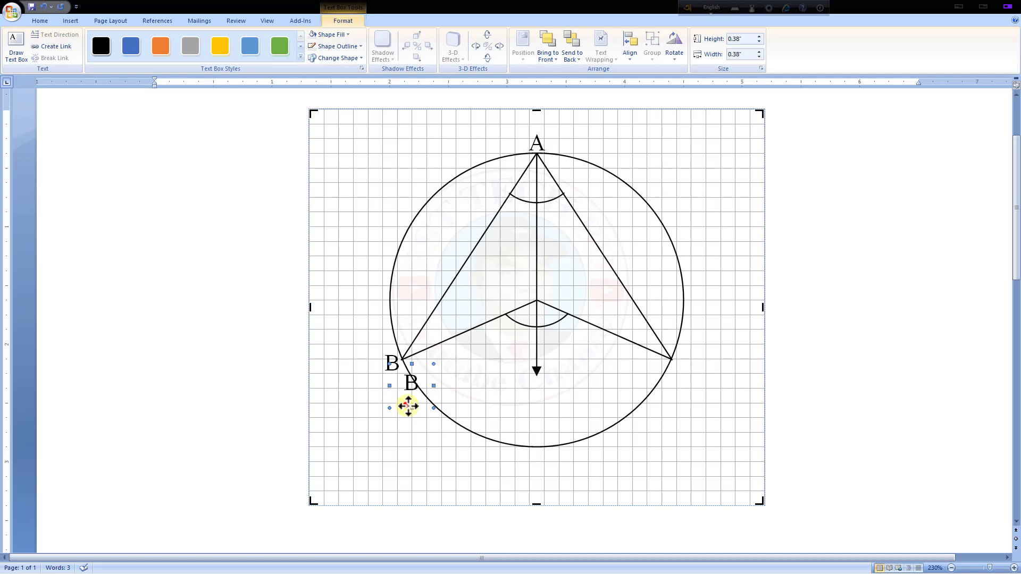
{"action": "left_click_drag", "start_coordinate": [411, 407], "coordinate": [684, 387]}
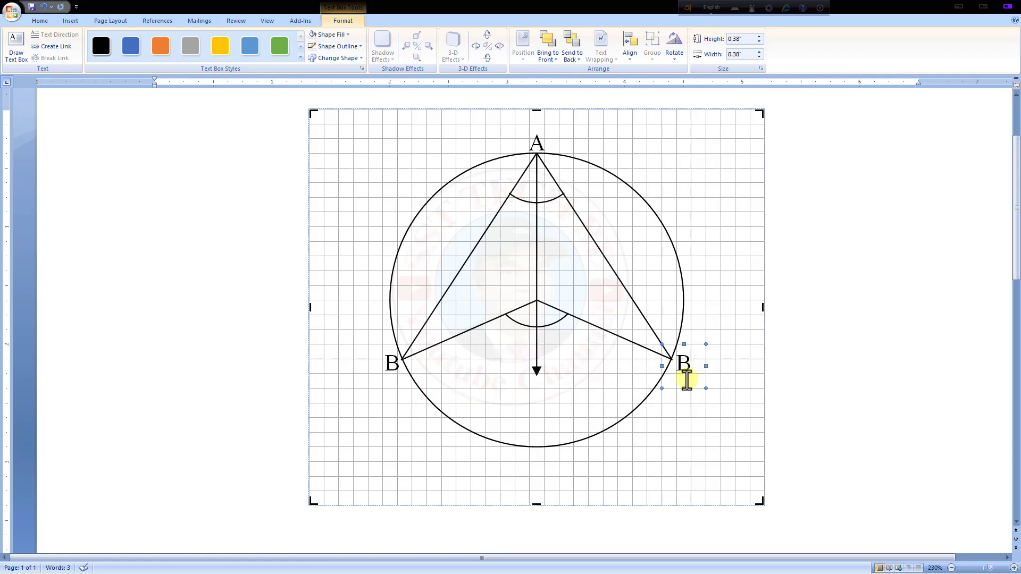
- Change the right-vertex label's letter from B to C
{"action": "left_click", "coordinate": [685, 366]}
{"action": "double_click", "coordinate": [682, 366]}
{"action": "type", "text": "C"}
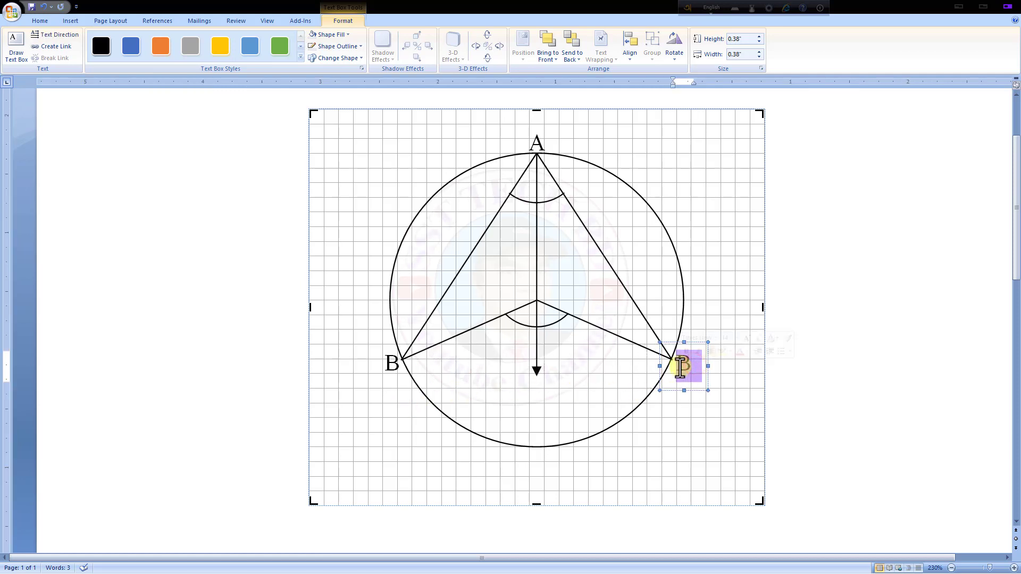
{"action": "left_click", "coordinate": [690, 343]}
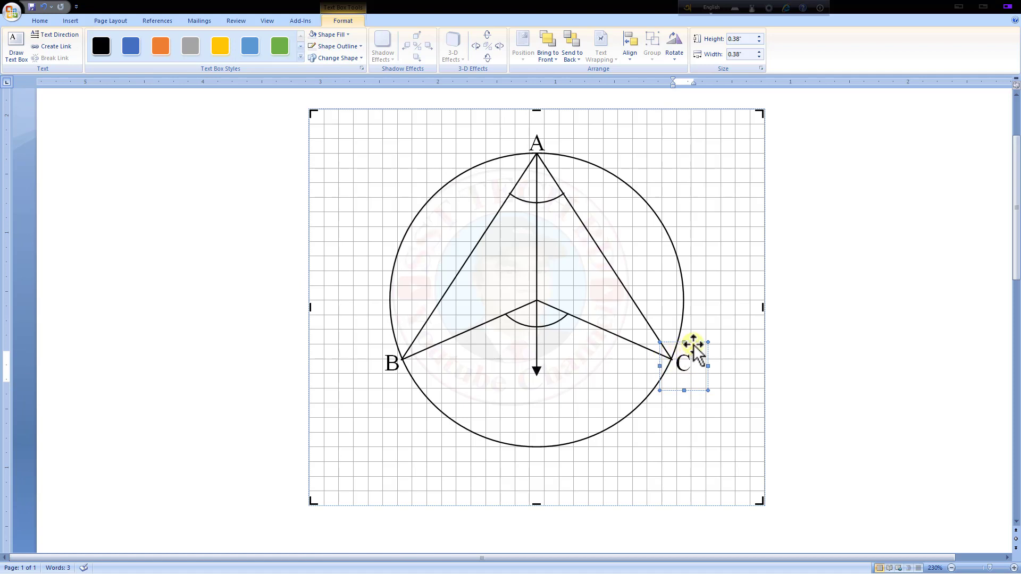
- Copy the C label, place it just under the arrow tip, and change it to D
{"action": "key", "text": "ctrl+c"}
{"action": "key", "text": "ctrl+v"}
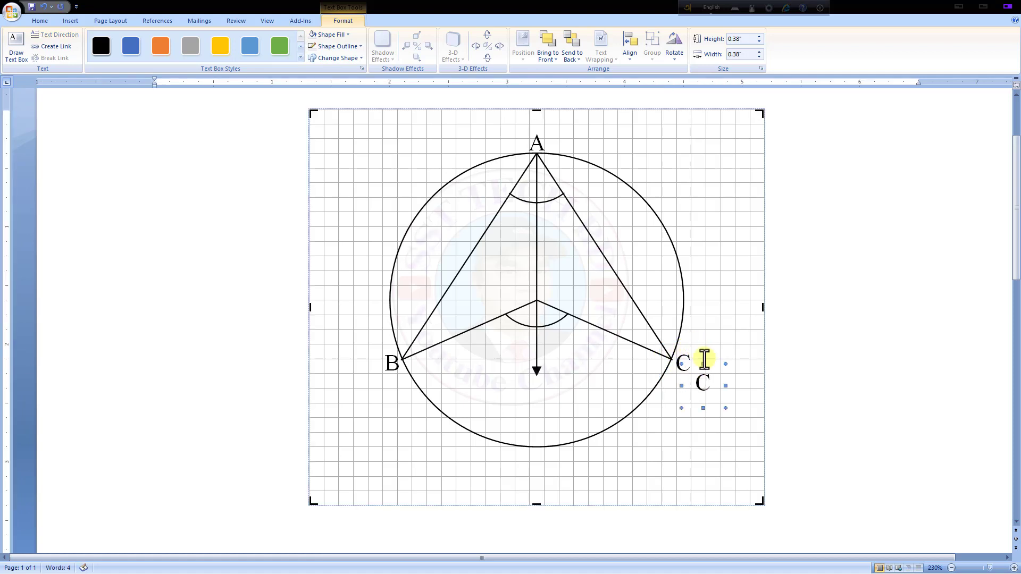
{"action": "left_click_drag", "start_coordinate": [716, 364], "coordinate": [534, 374]}
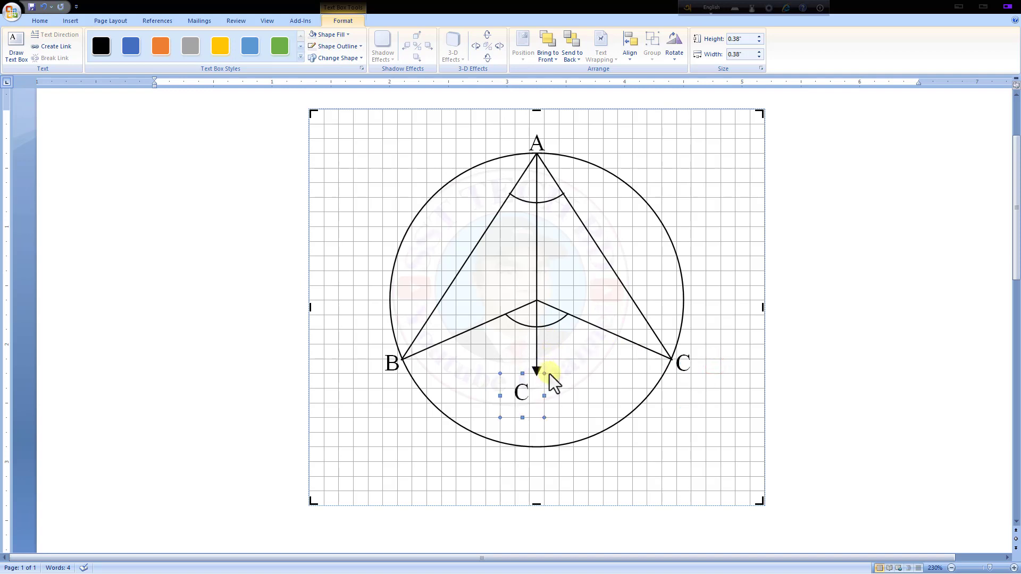
{"action": "double_click", "coordinate": [520, 393]}
{"action": "type", "text": "D"}
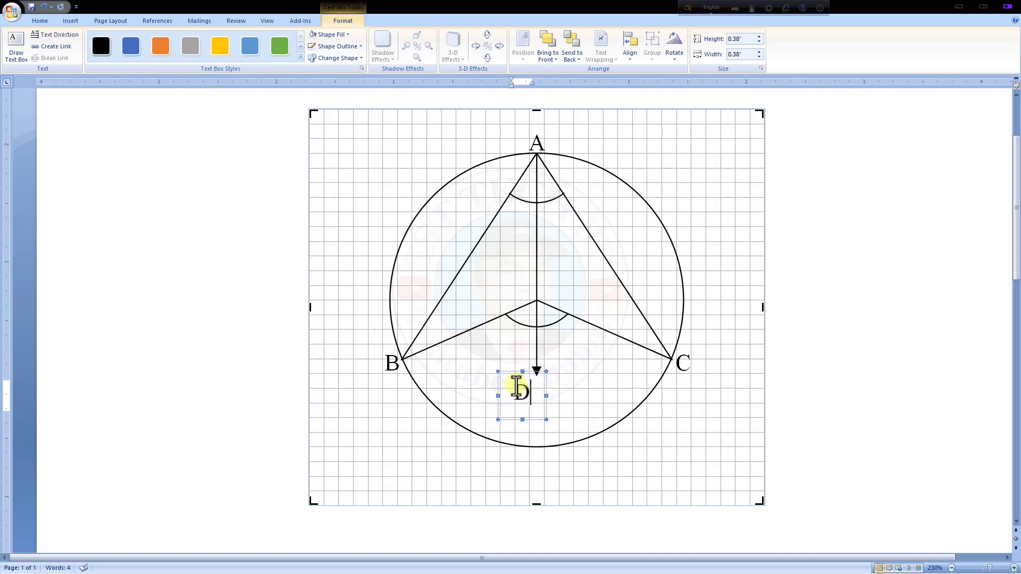
{"action": "left_click", "coordinate": [510, 375]}
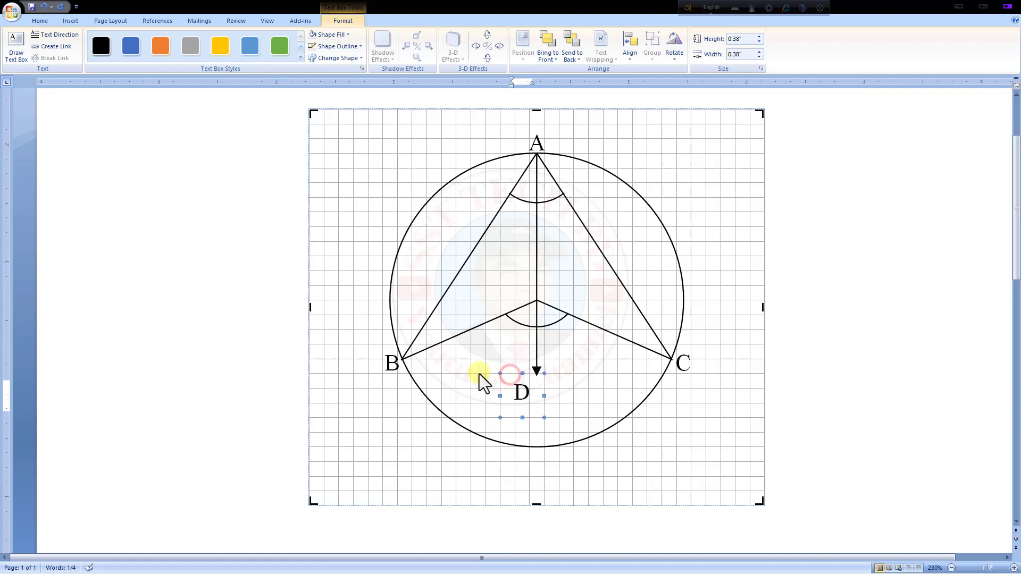
{"action": "key", "text": "ctrl+Right"}
{"action": "key", "text": "ctrl+Right"}
{"action": "key", "text": "ctrl+Right"}
{"action": "key", "text": "ctrl+Right"}
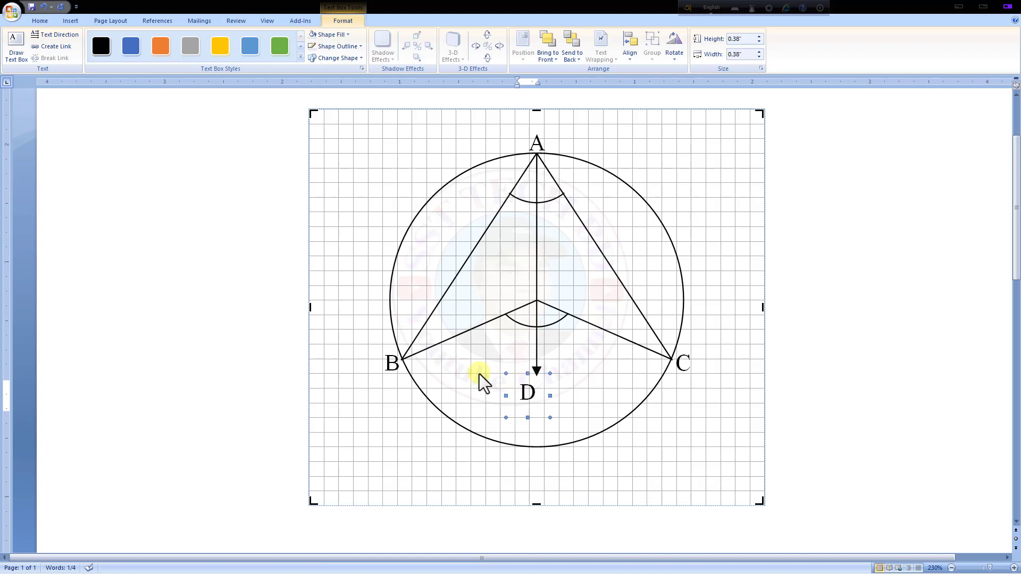
{"action": "key", "text": "ctrl+Right"}
{"action": "key", "text": "ctrl+Right"}
{"action": "key", "text": "ctrl+Right"}
{"action": "key", "text": "ctrl+Right"}
{"action": "key", "text": "ctrl+Right"}
{"action": "key", "text": "ctrl+Right"}
{"action": "key", "text": "ctrl+Up"}
{"action": "key", "text": "ctrl+Up"}
{"action": "key", "text": "ctrl+Up"}
{"action": "key", "text": "ctrl+Up"}
{"action": "key", "text": "ctrl+Up"}
- Duplicate the D label with Ctrl+D
{"action": "left_click", "coordinate": [703, 433]}
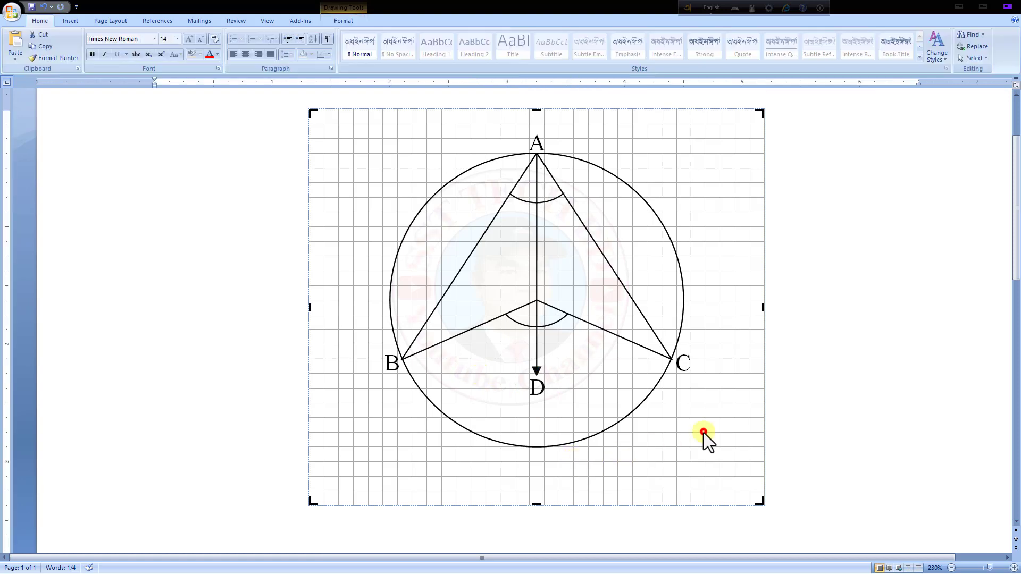
{"action": "left_click", "coordinate": [538, 383]}
{"action": "left_click", "coordinate": [522, 366]}
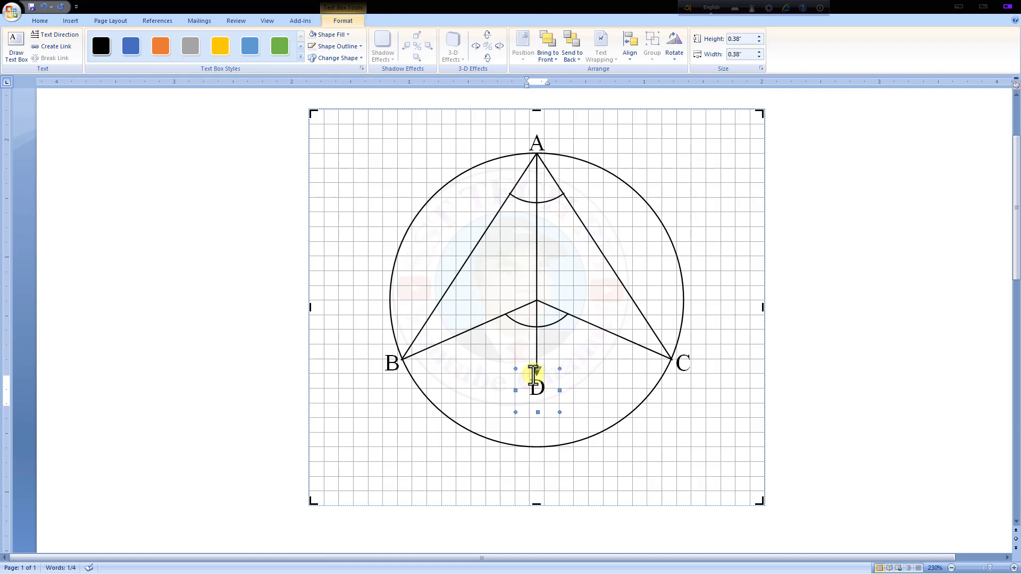
{"action": "key", "text": "ctrl+d"}
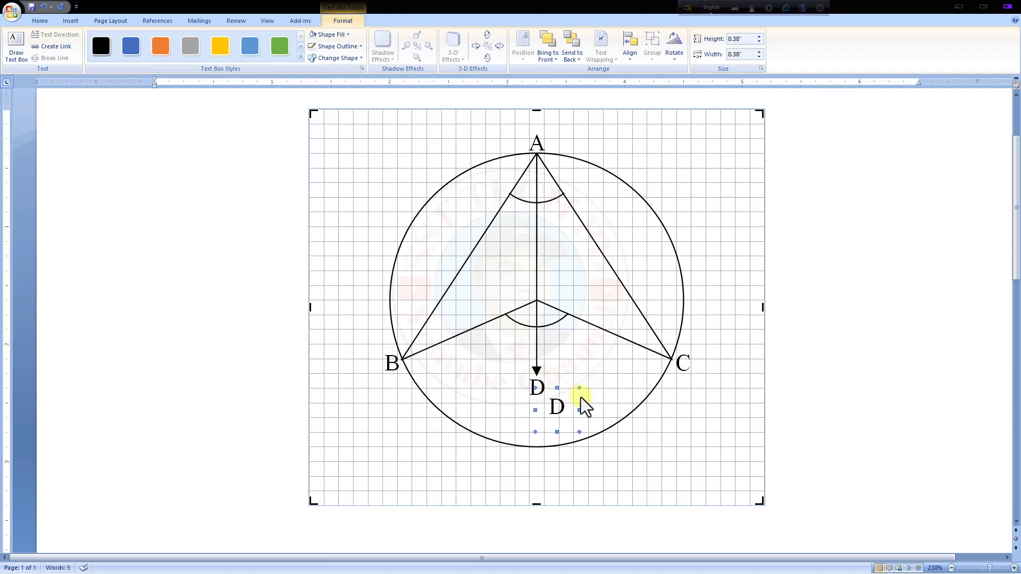
- Move the copied D label beside the circle's centre and change its letter to O
{"action": "left_click_drag", "start_coordinate": [568, 388], "coordinate": [523, 286]}
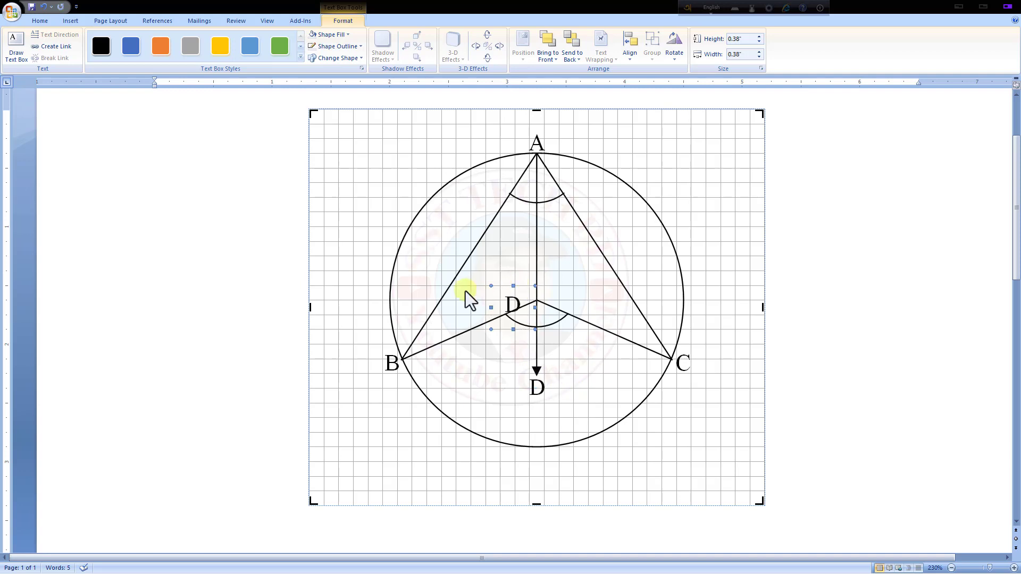
{"action": "key", "text": "Up"}
{"action": "key", "text": "Up"}
{"action": "key", "text": "Up"}
{"action": "key", "text": "Up"}
{"action": "key", "text": "Up"}
{"action": "key", "text": "Right"}
{"action": "key", "text": "Right"}
{"action": "key", "text": "Right"}
{"action": "key", "text": "Right"}
{"action": "key", "text": "Right"}
{"action": "key", "text": "Up"}
{"action": "key", "text": "Right"}
{"action": "key", "text": "Right"}
{"action": "double_click", "coordinate": [523, 294]}
{"action": "type", "text": "O"}
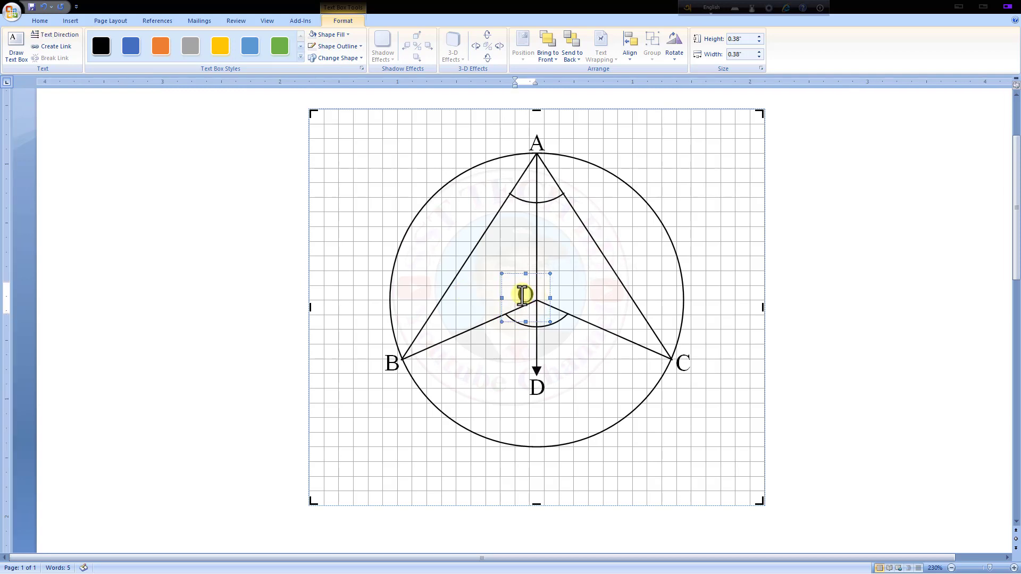
{"action": "left_click", "coordinate": [405, 201]}
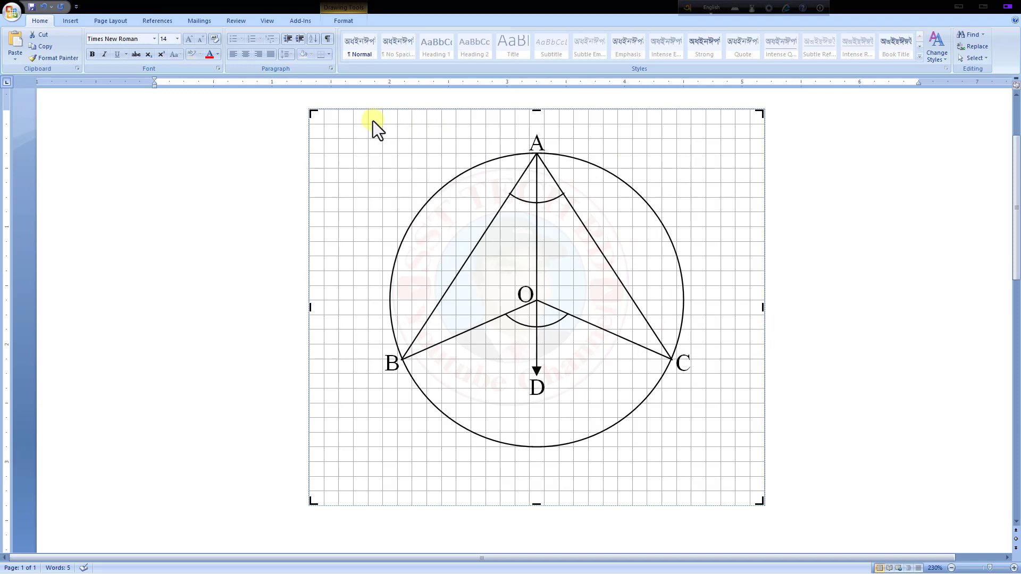
- Set the outline weight of all shapes in the drawing to 1½ pt
{"action": "left_click", "coordinate": [354, 121]}
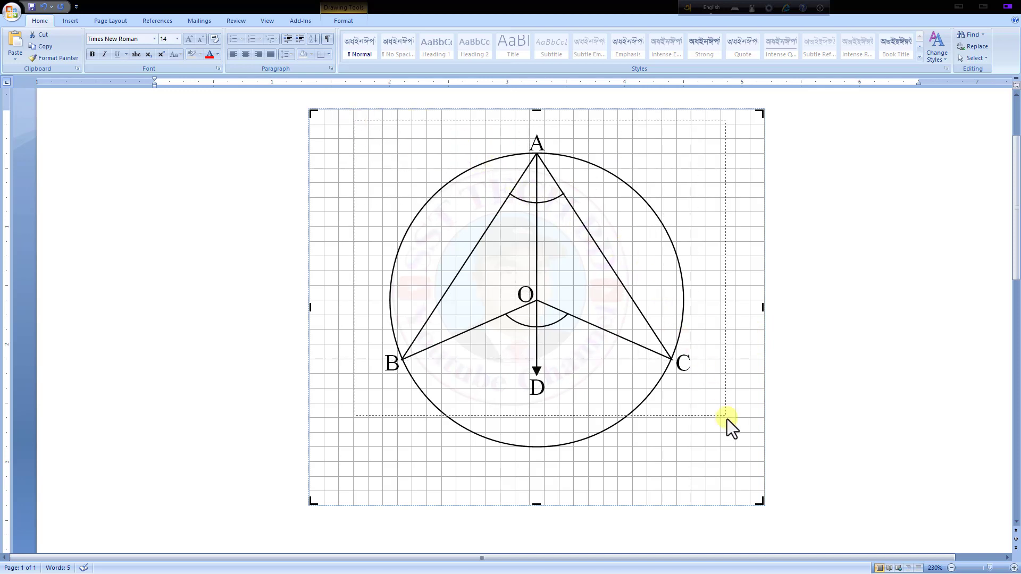
{"action": "left_click_drag", "start_coordinate": [732, 459], "coordinate": [732, 465]}
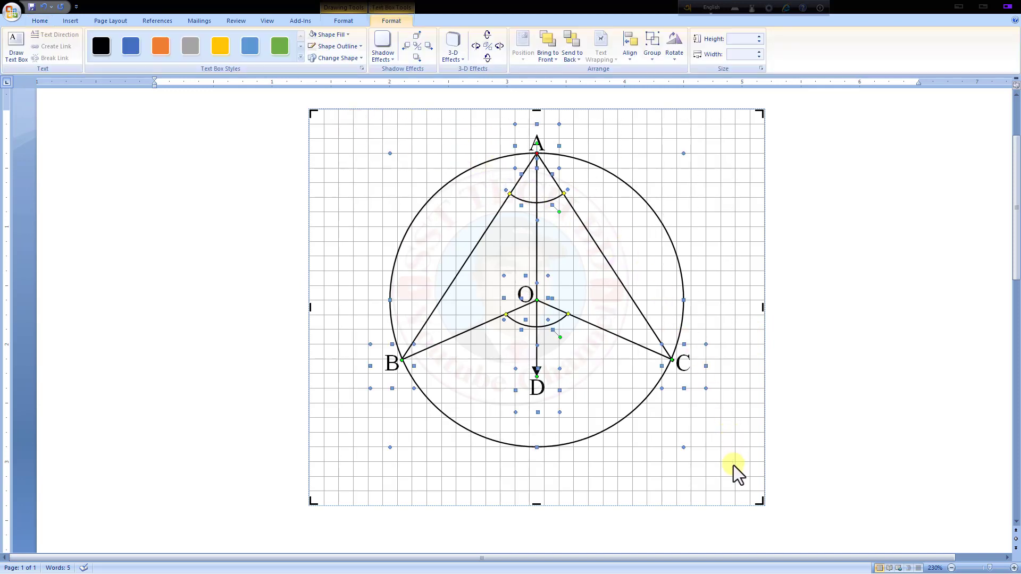
{"action": "left_click", "coordinate": [352, 48]}
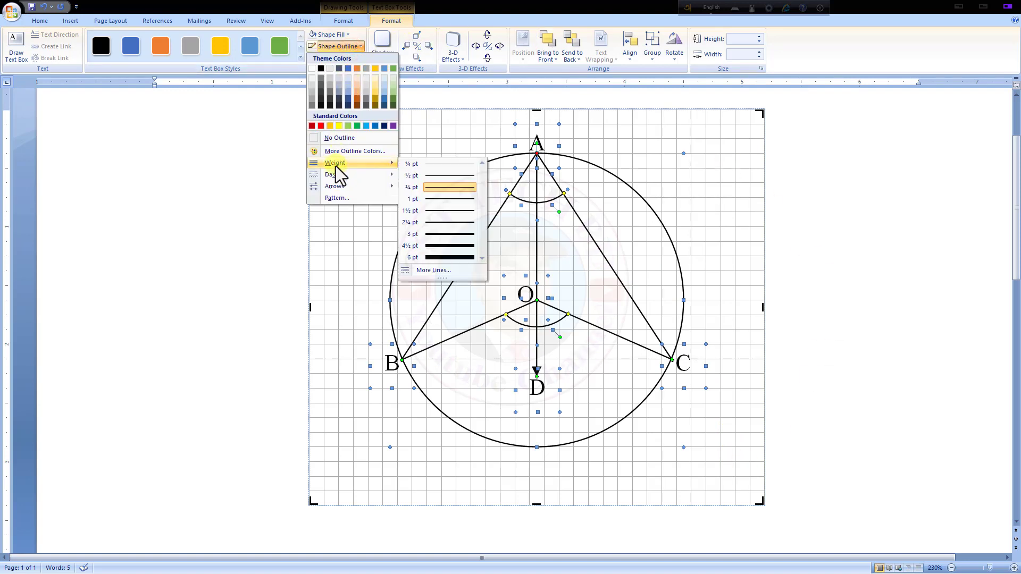
{"action": "mouse_move", "coordinate": [335, 162]}
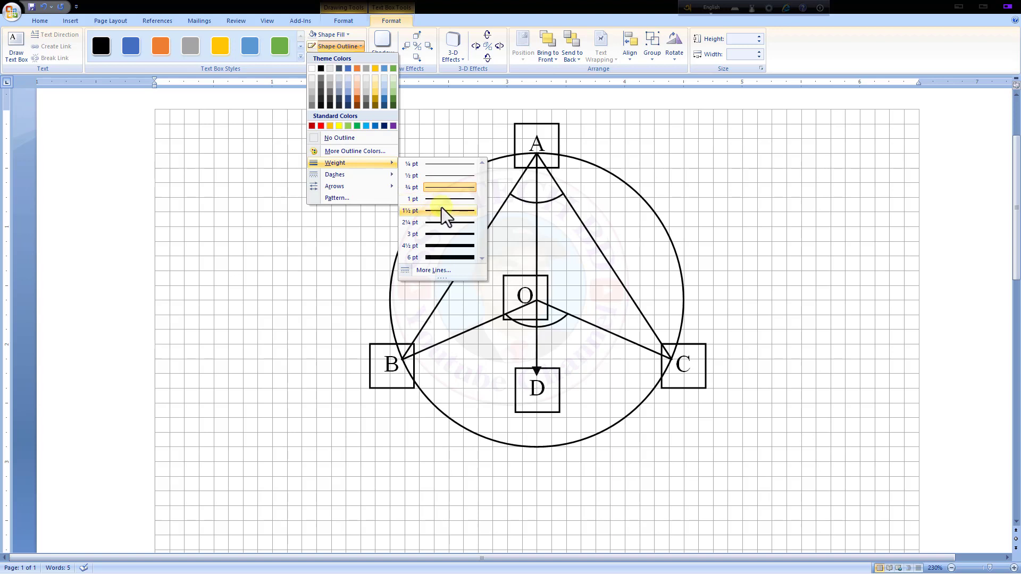
{"action": "left_click", "coordinate": [441, 212]}
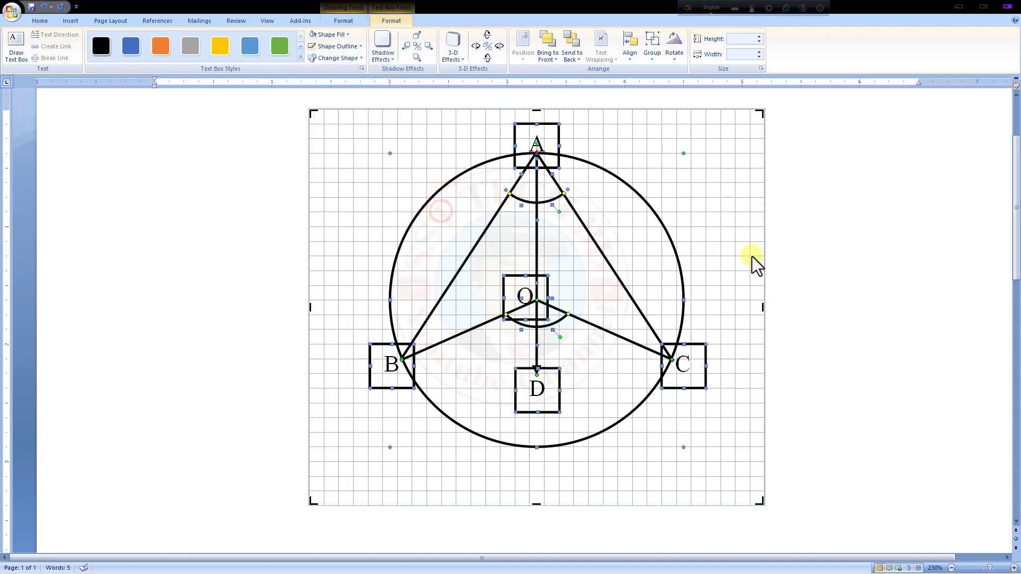
{"action": "left_click", "coordinate": [743, 243]}
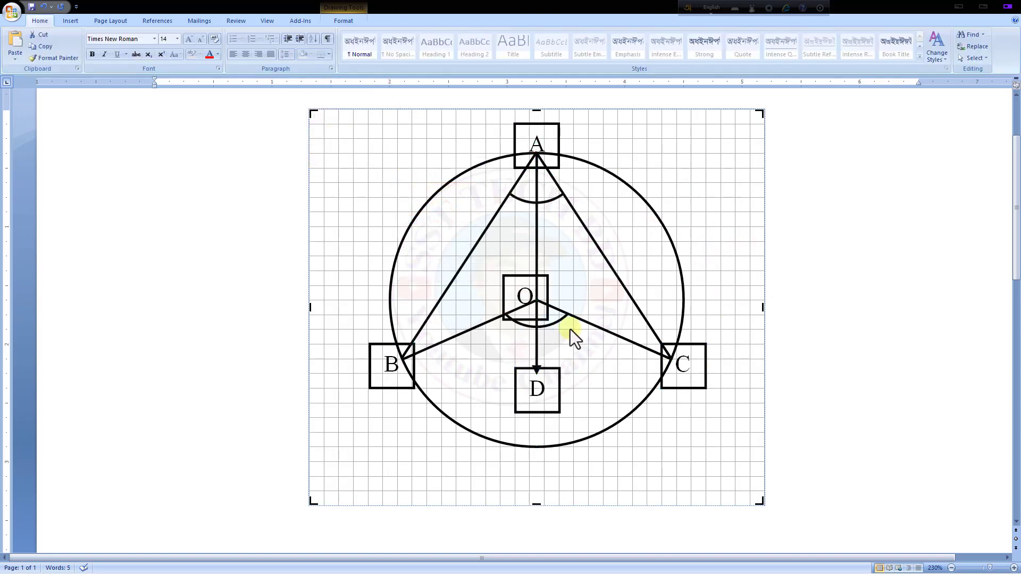
{"action": "left_click", "coordinate": [523, 123]}
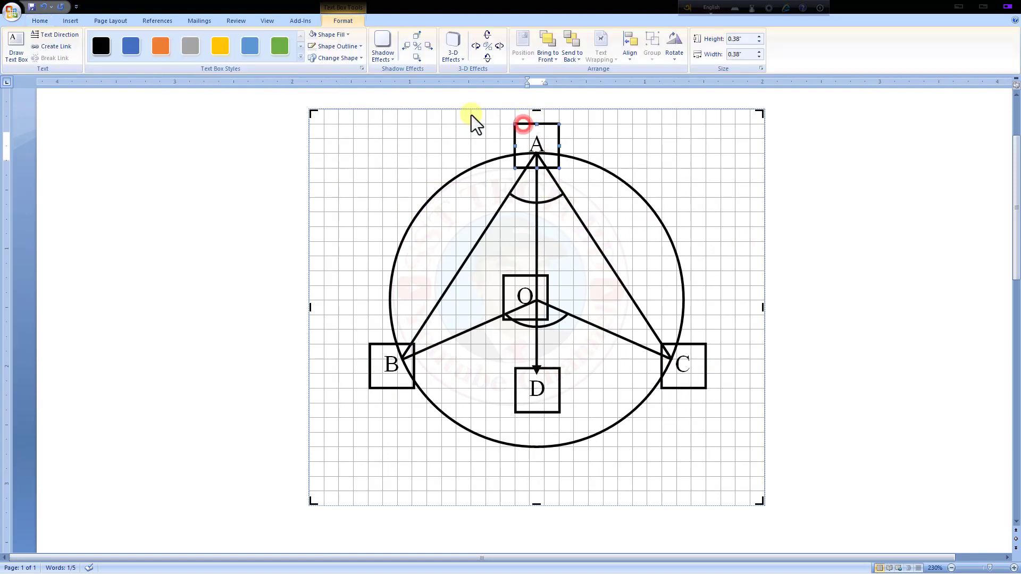
- Set the A label box to No Outline, removing its square border
{"action": "left_click", "coordinate": [344, 46]}
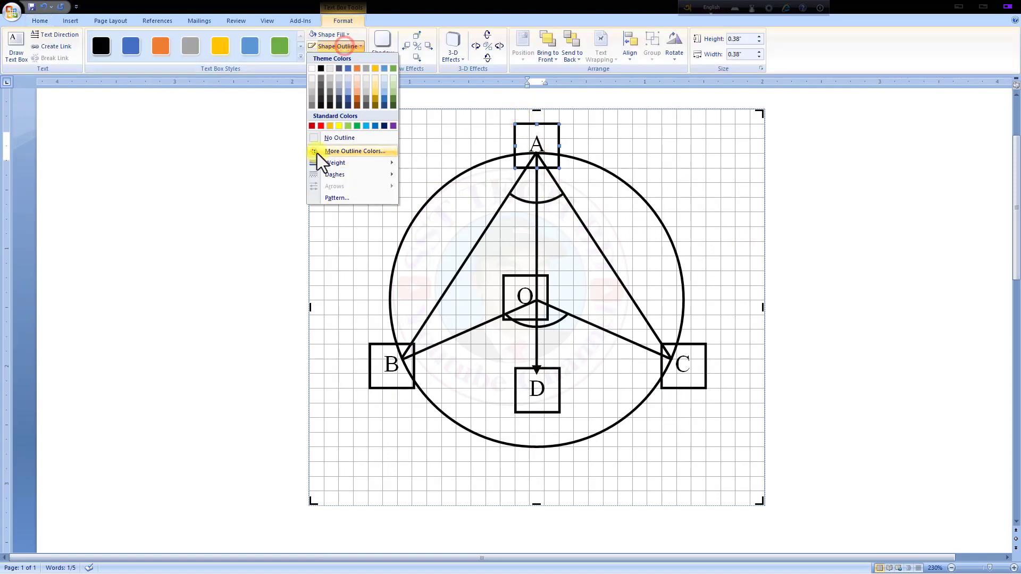
{"action": "left_click", "coordinate": [318, 139]}
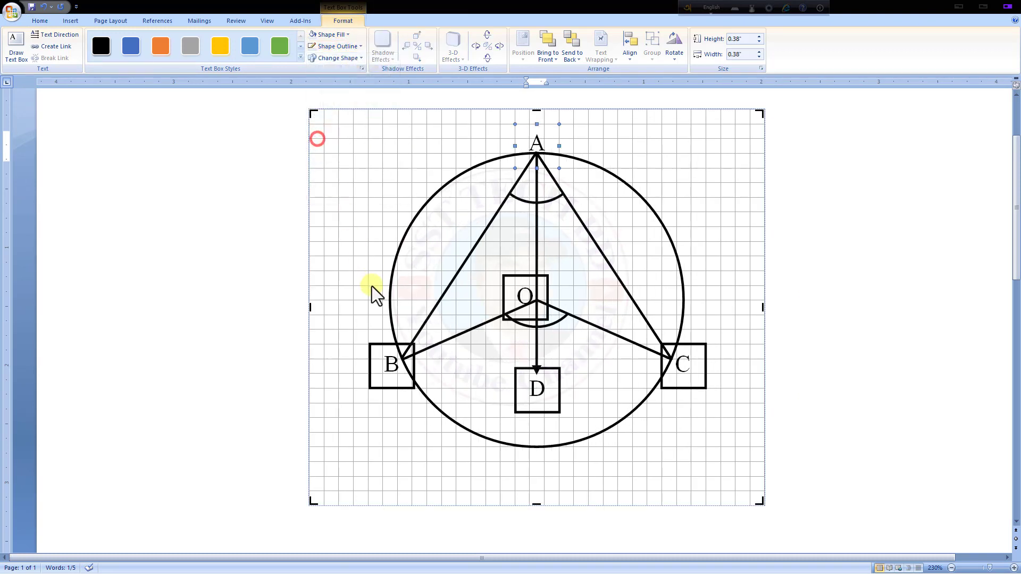
{"action": "left_click", "coordinate": [378, 344]}
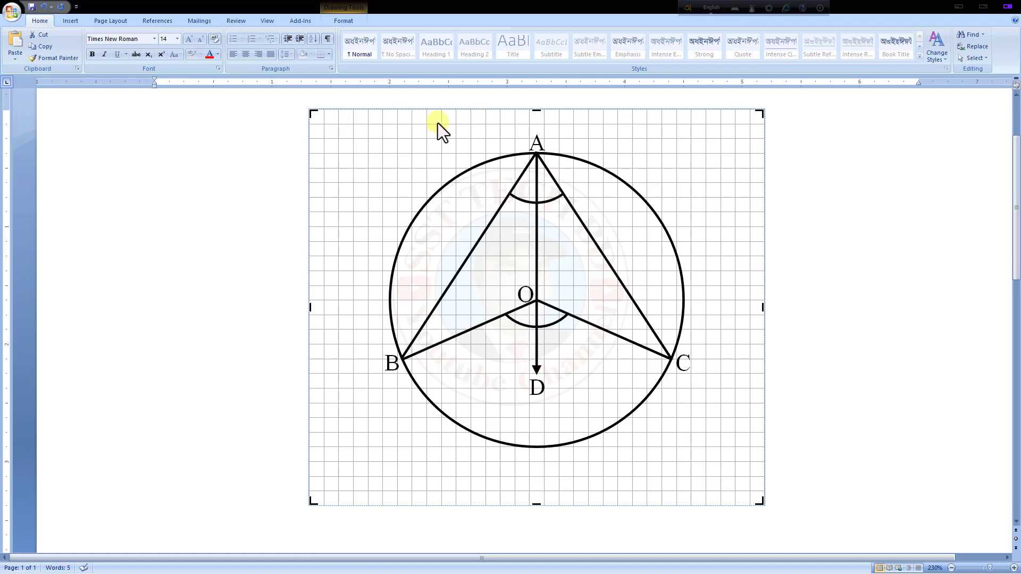
- Turn off Gridlines in the View tab so the diagram sits on a plain page
{"action": "double_click", "coordinate": [431, 145]}
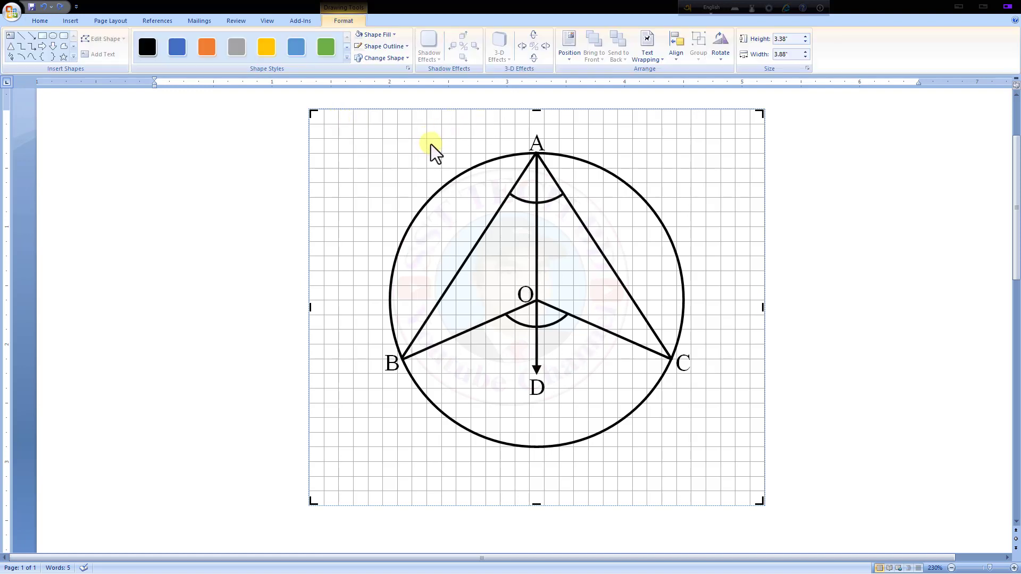
{"action": "left_click", "coordinate": [267, 24]}
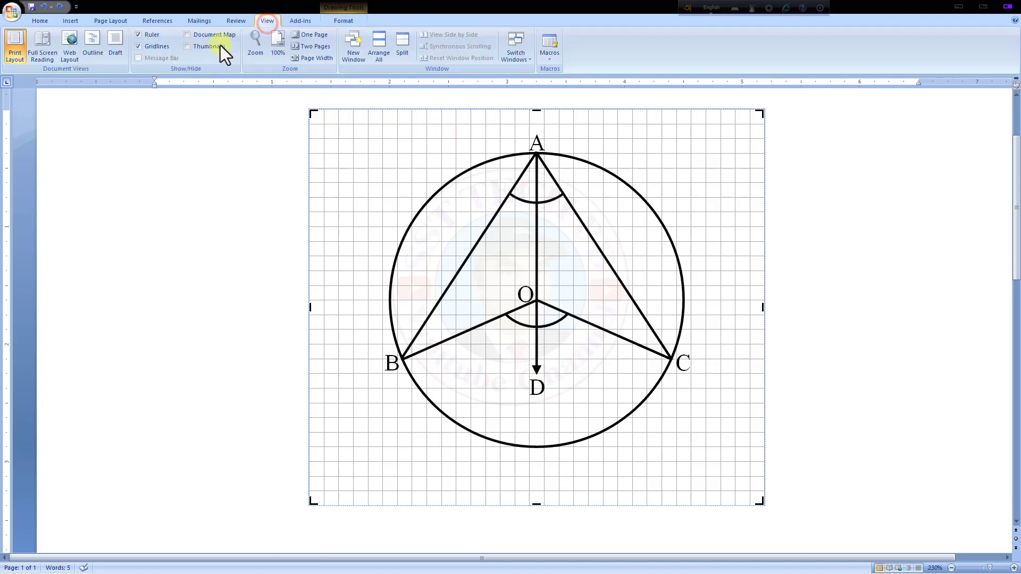
{"action": "left_click", "coordinate": [138, 46]}
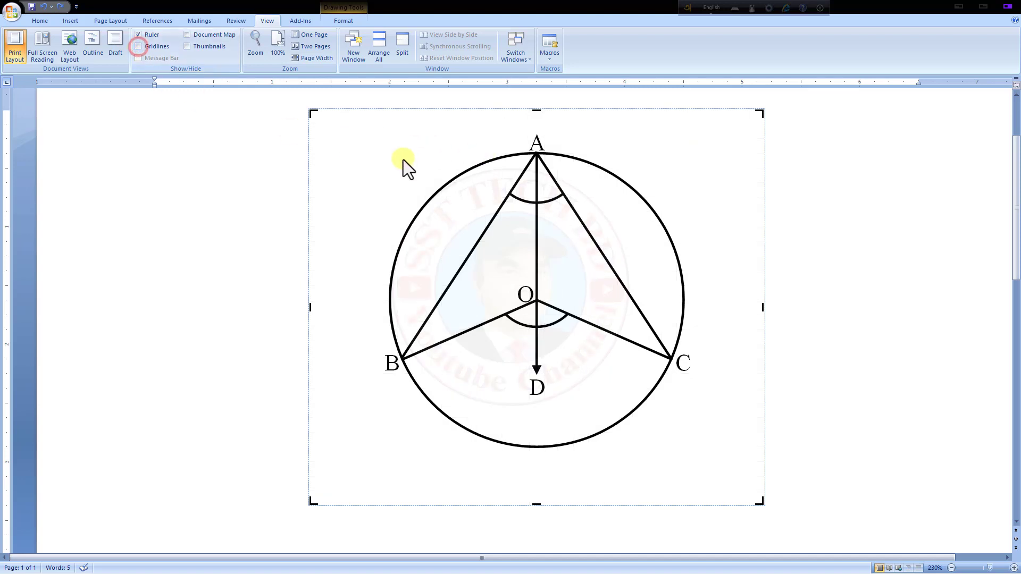
{"action": "left_click", "coordinate": [984, 383]}
{"action": "scroll", "coordinate": [984, 383], "scroll_direction": "up", "scroll_amount": 2}
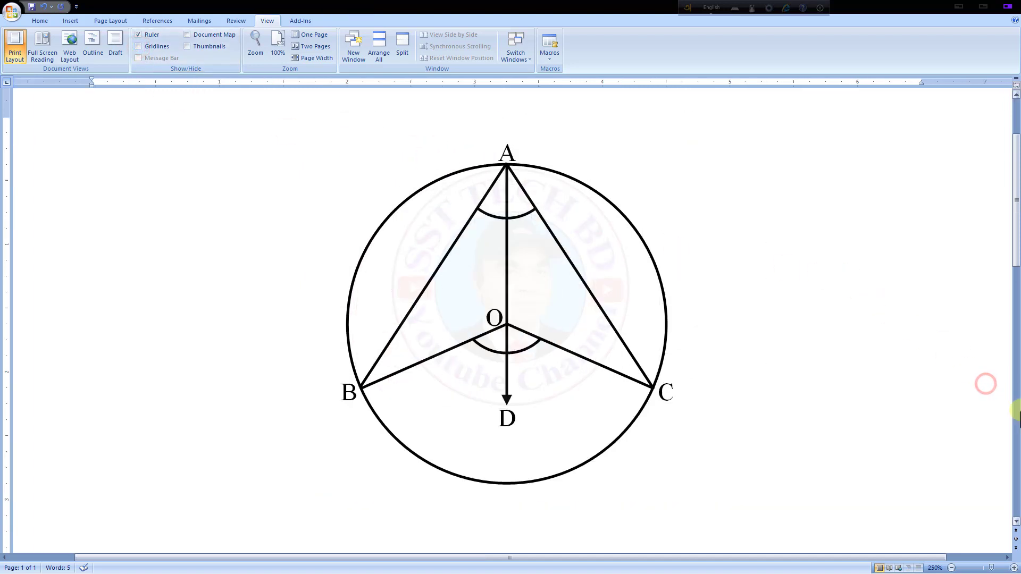